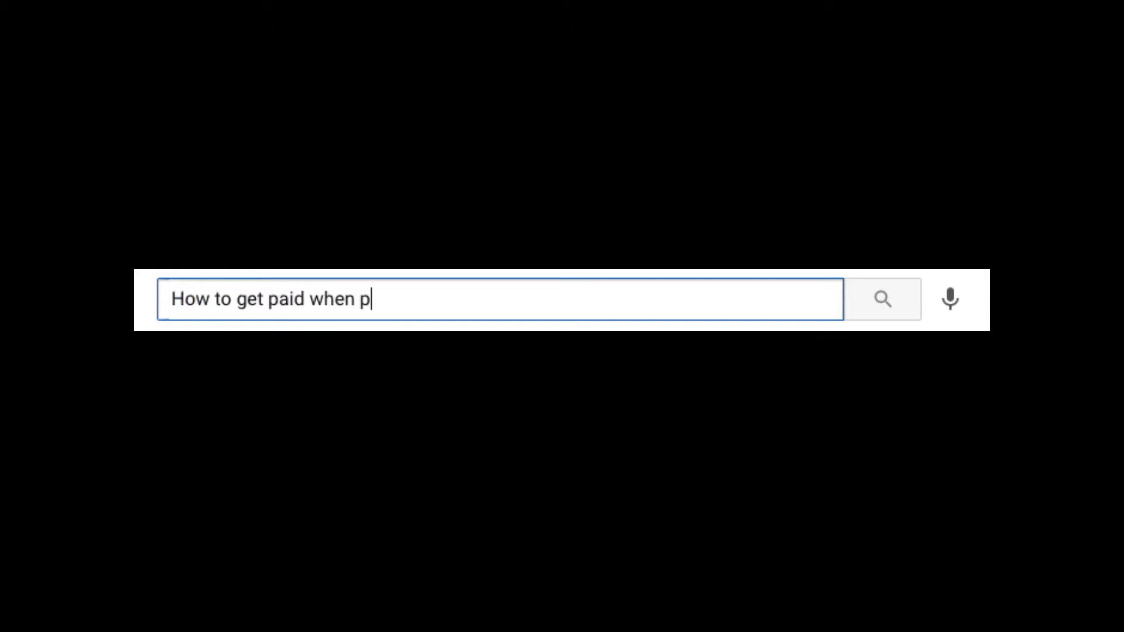
Search Google for 'How to get paid when people use my beats'.
text(eople use my beats)
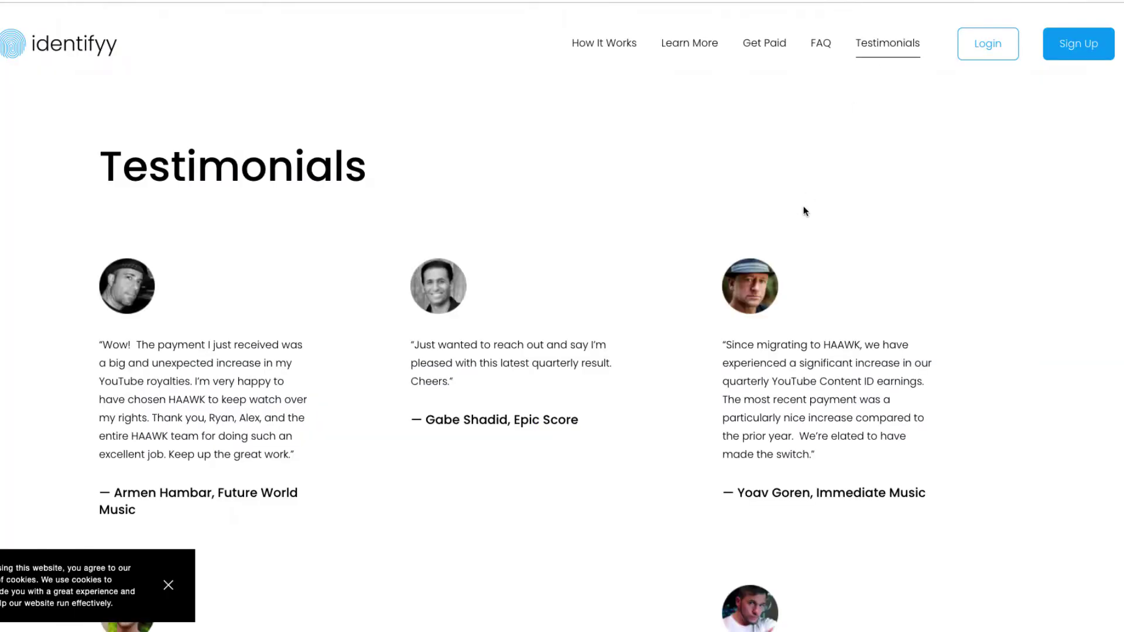
Scroll down through the Identifyy customer testimonials.
scroll(803, 211, down, 1)
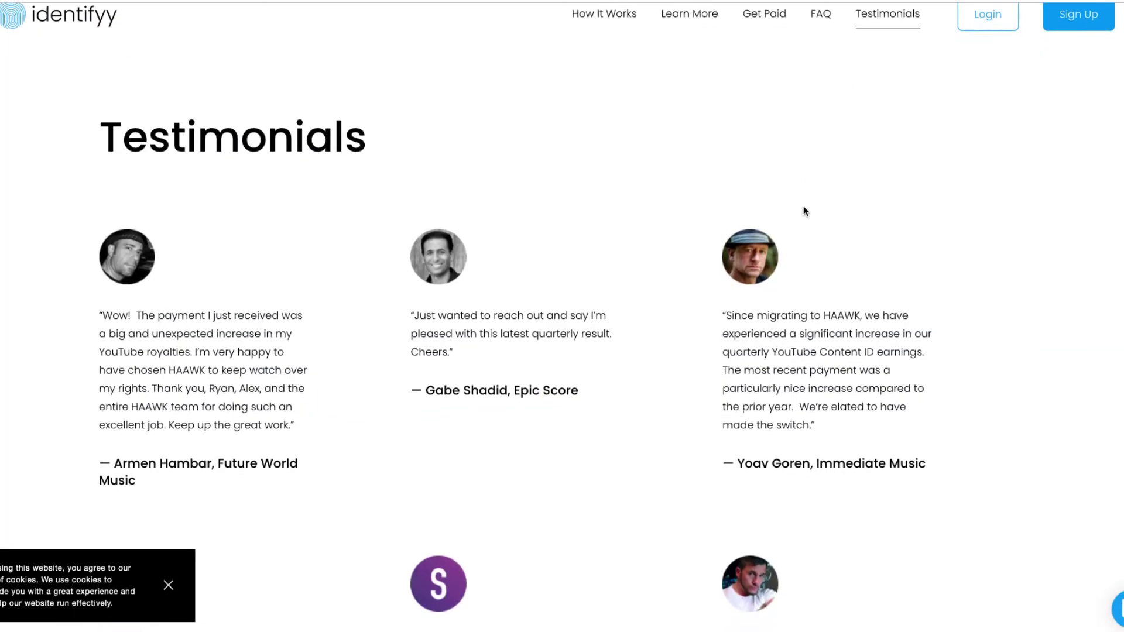
scroll(803, 211, down, 3)
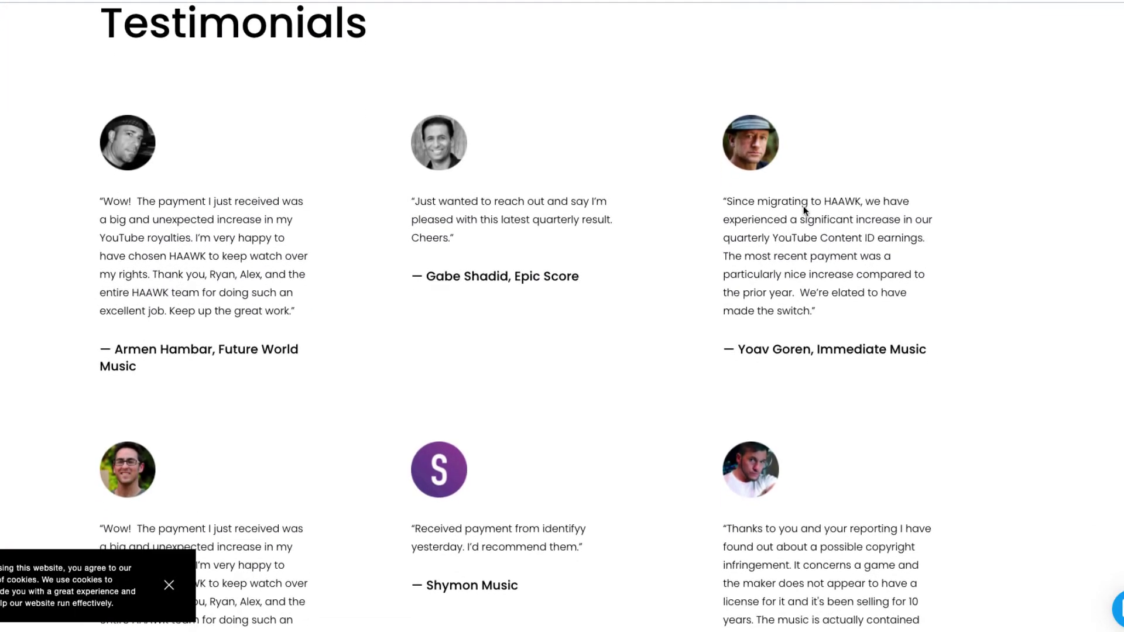
scroll(803, 211, down, 3)
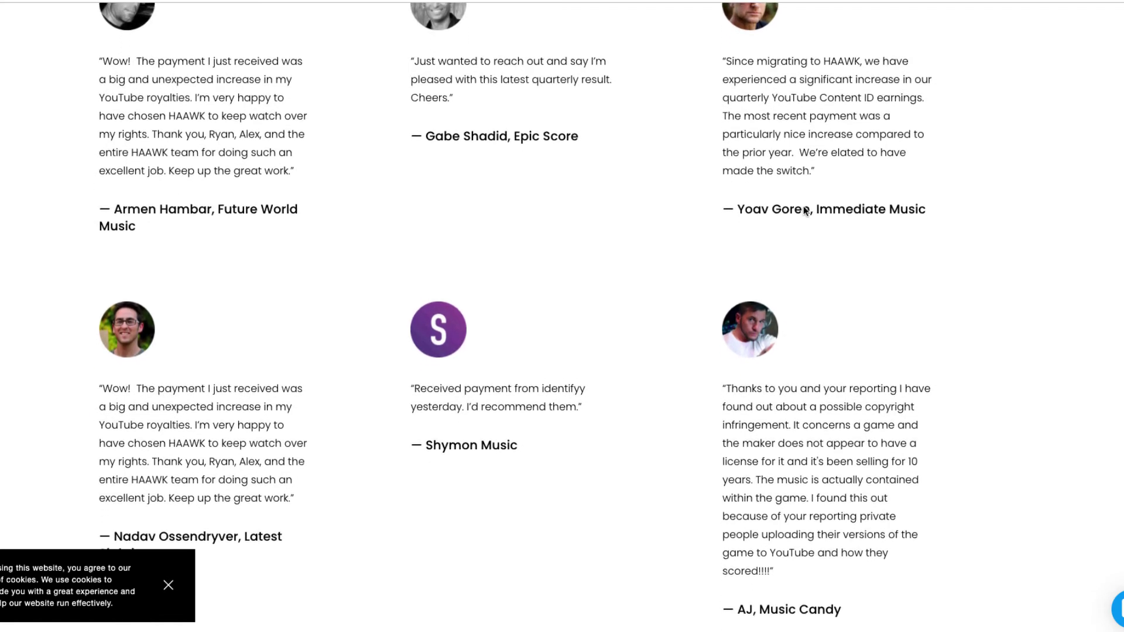
scroll(804, 211, down, 2)
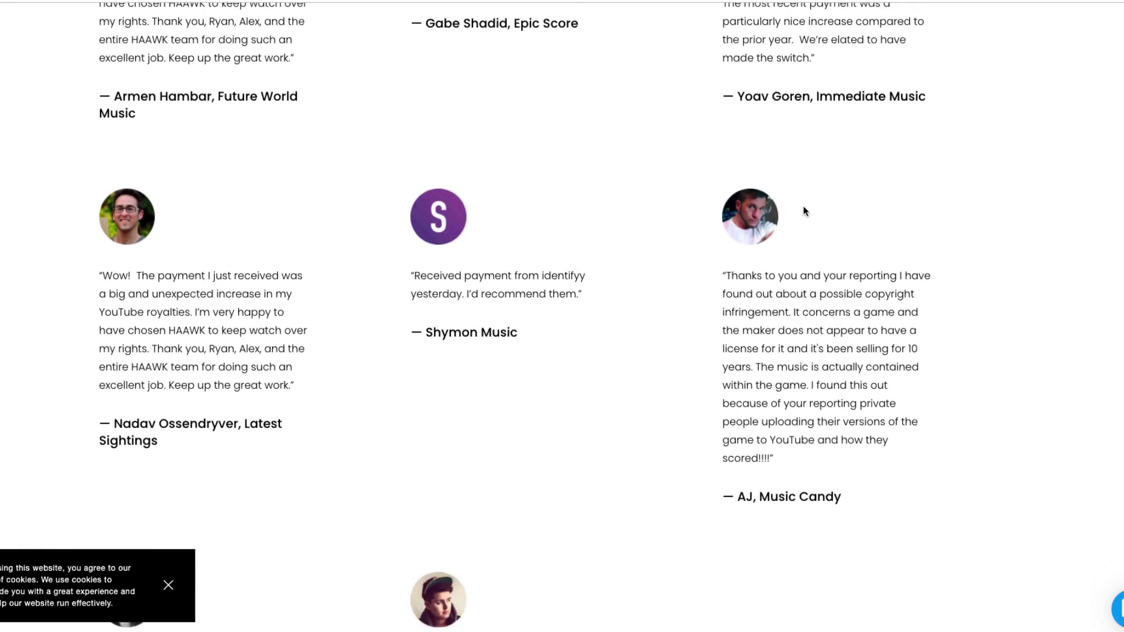
scroll(804, 211, down, 3)
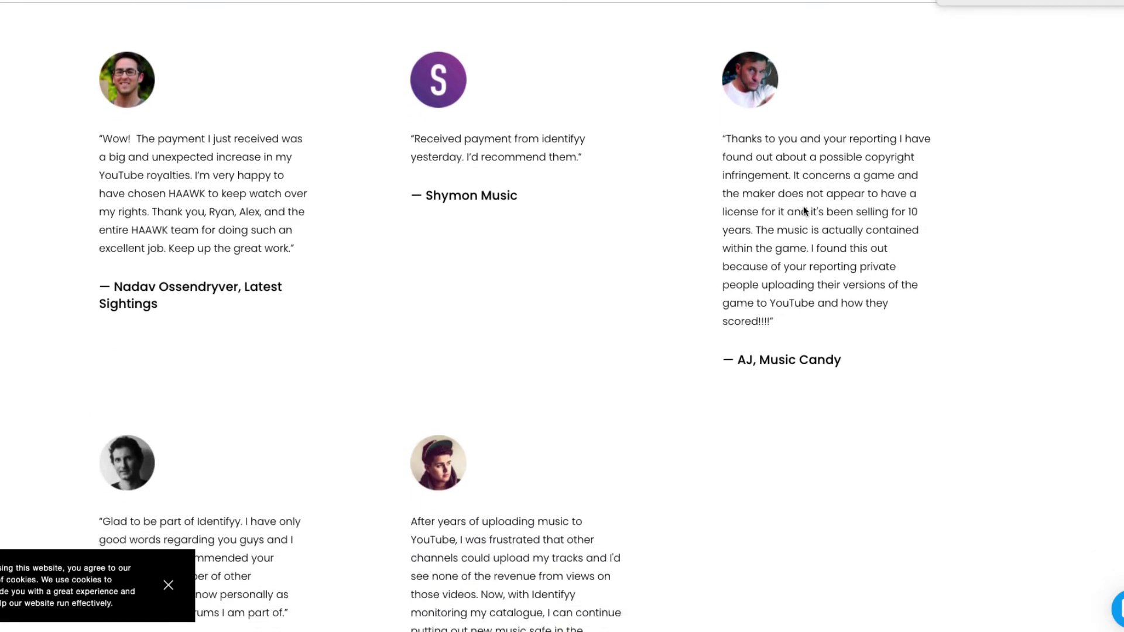
scroll(804, 211, down, 3)
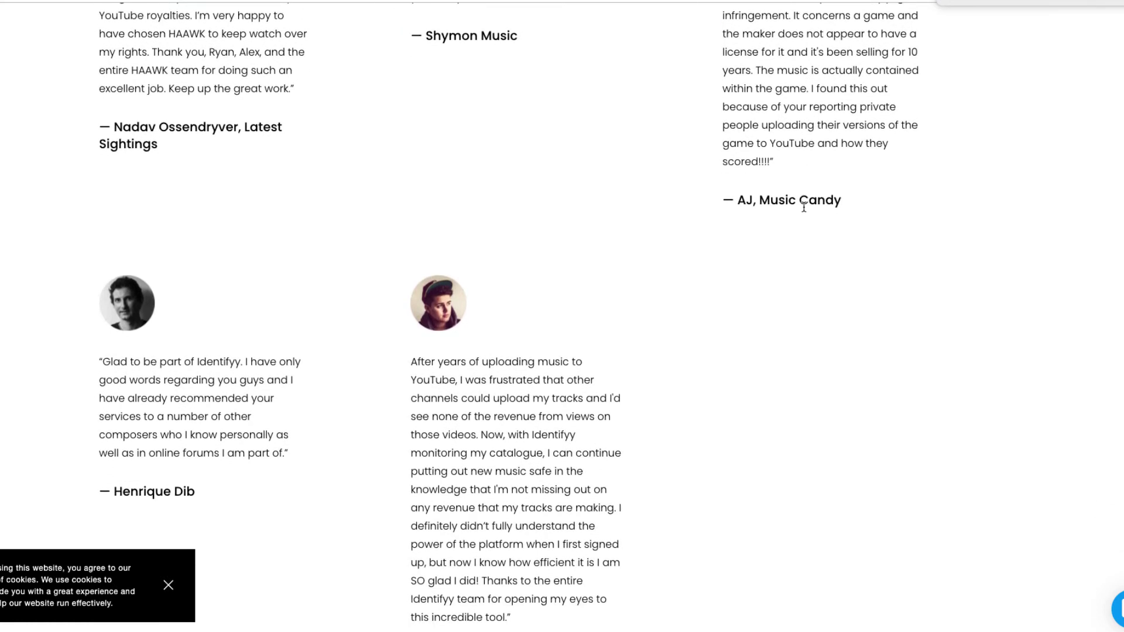
scroll(804, 208, down, 3)
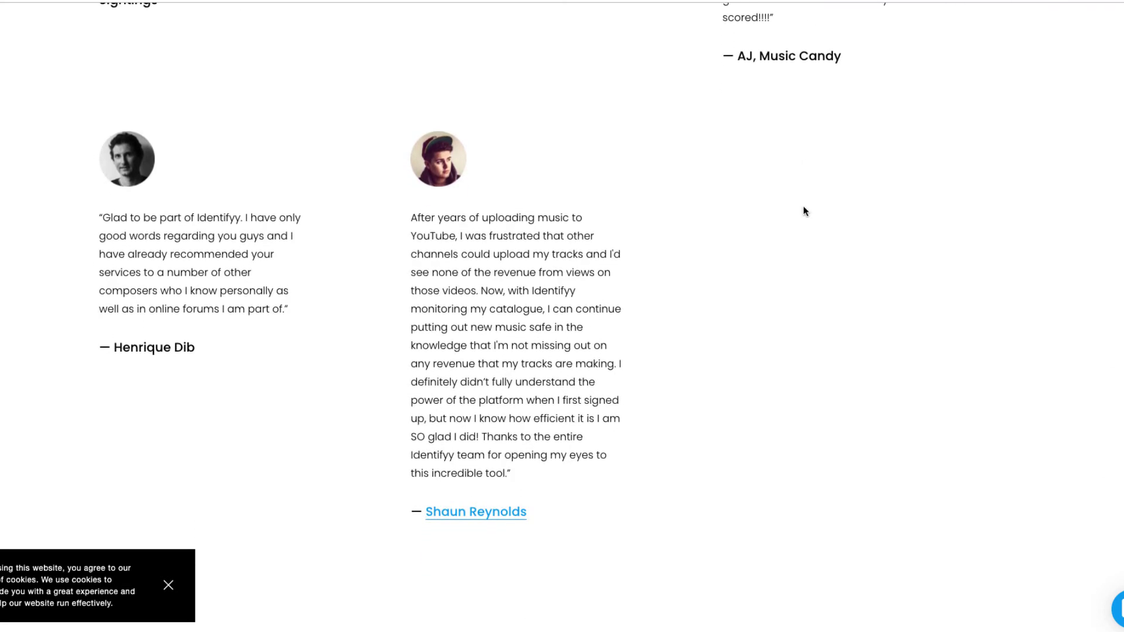
scroll(803, 211, down, 3)
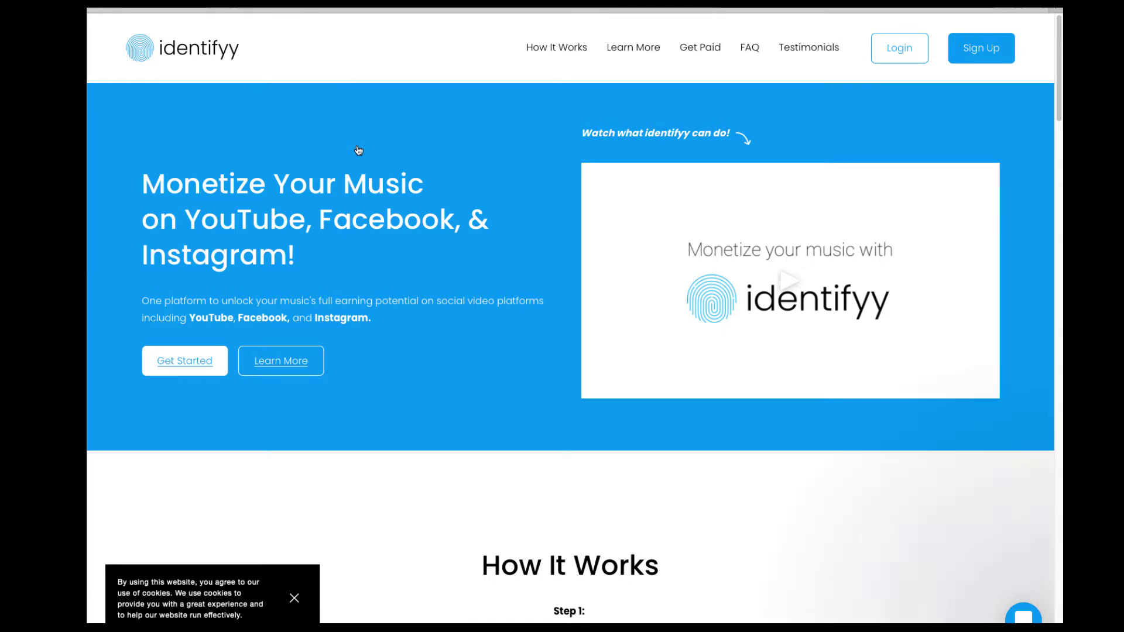
Scroll the homepage down to How It Works Step 1, 'Sign up for FREE and upload your music.'.
scroll(458, 176, down, 1)
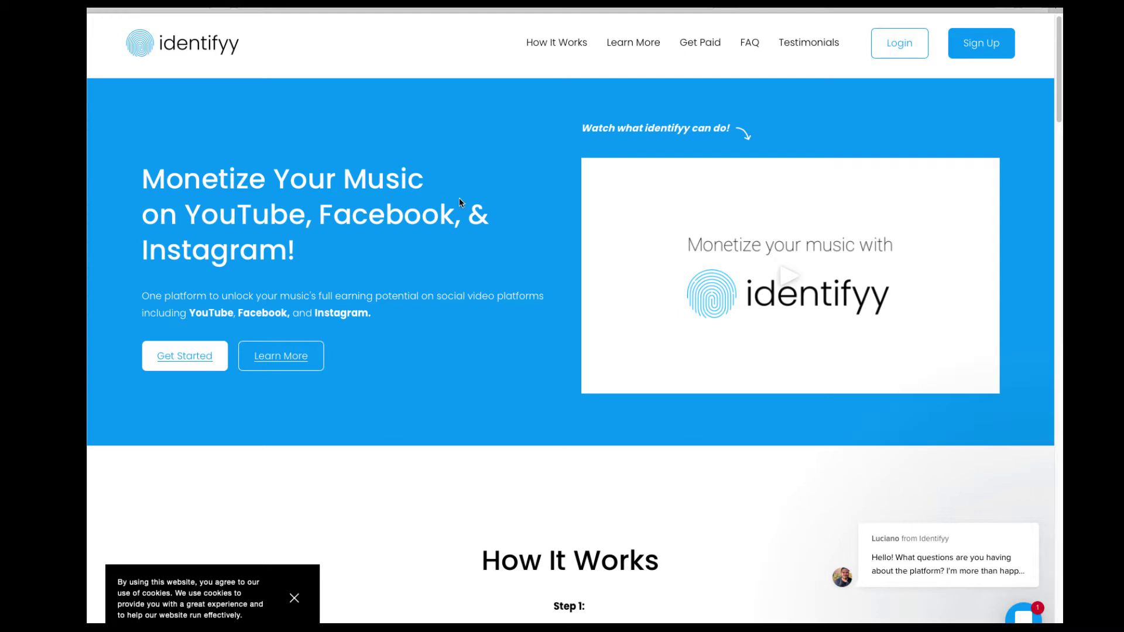
scroll(570, 270, down, 6)
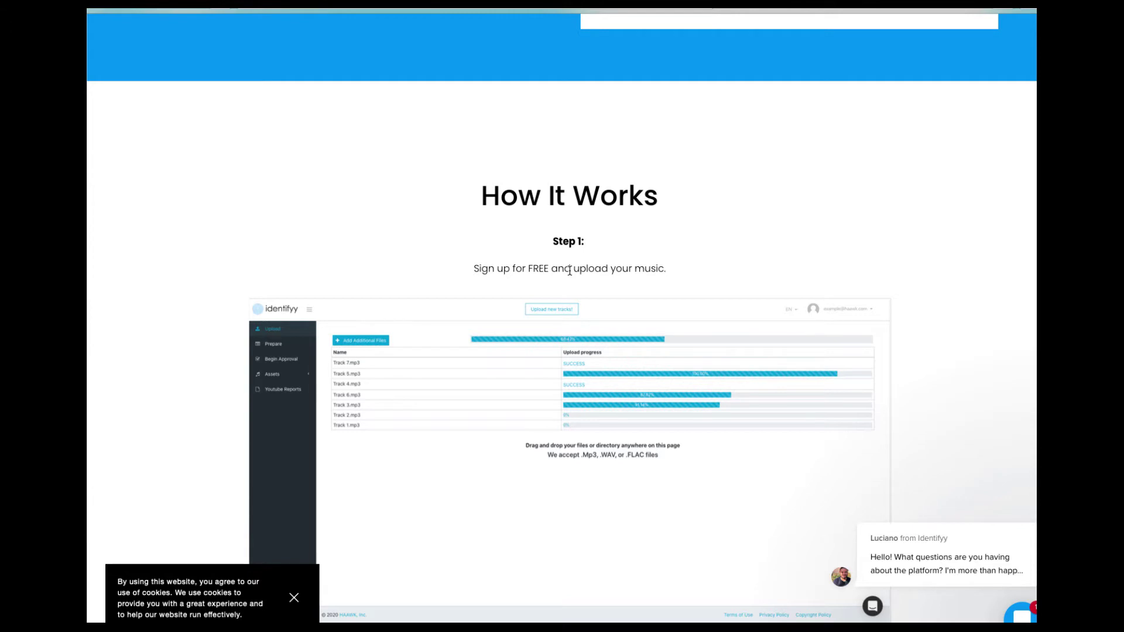
scroll(547, 296, down, 1)
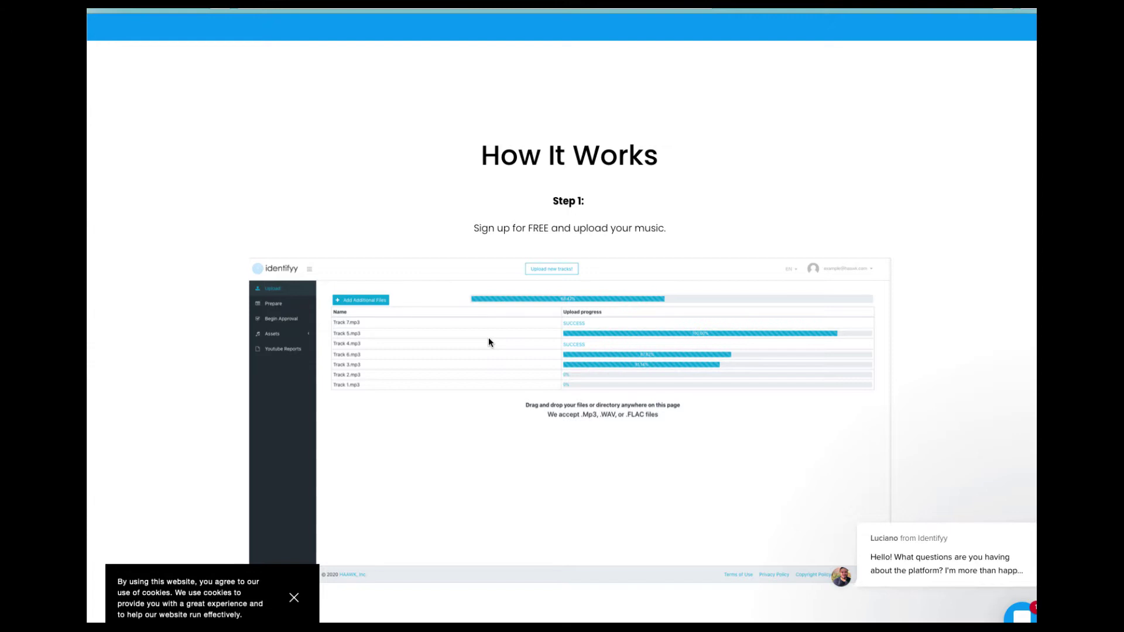
Scroll through the Step 2 and Step 3 explanations, then back up.
scroll(489, 349, down, 5)
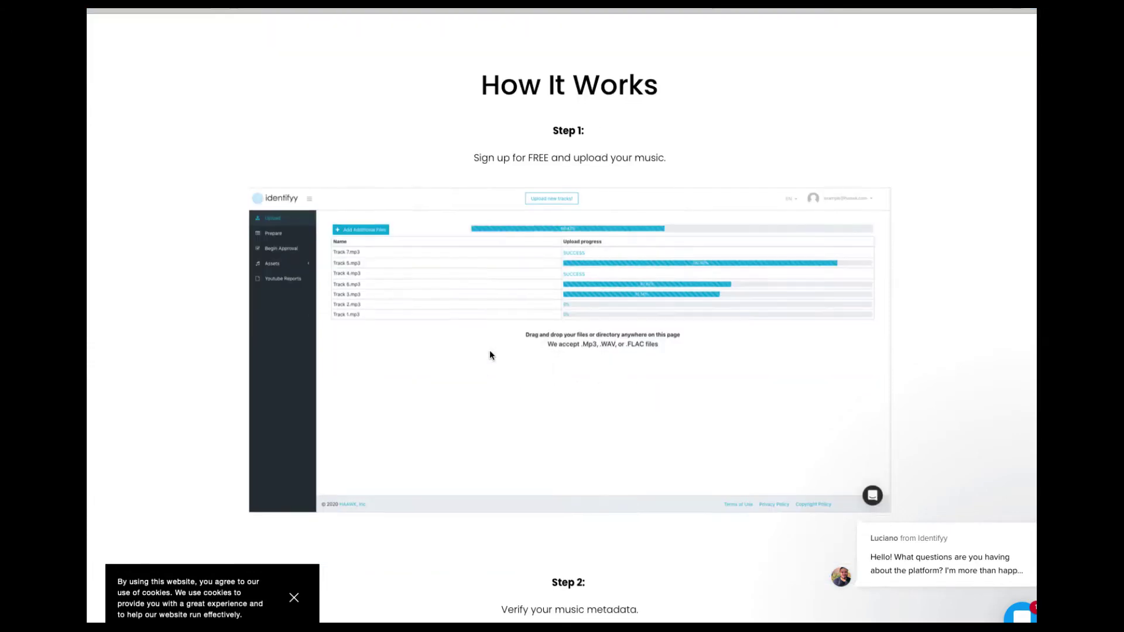
scroll(489, 355, down, 3)
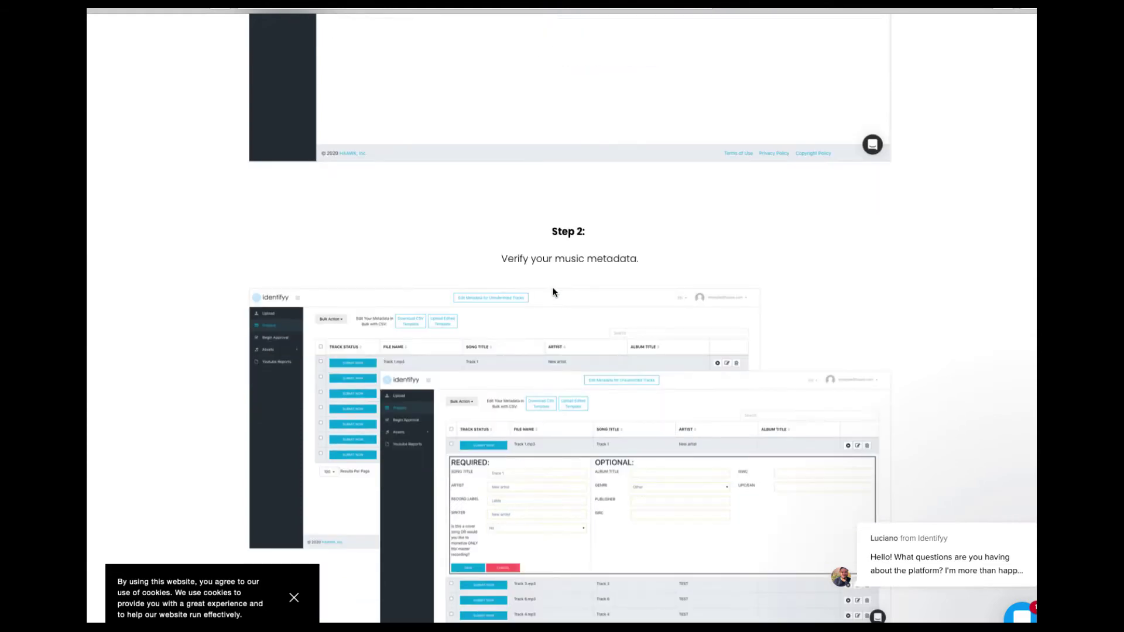
scroll(507, 280, down, 2)
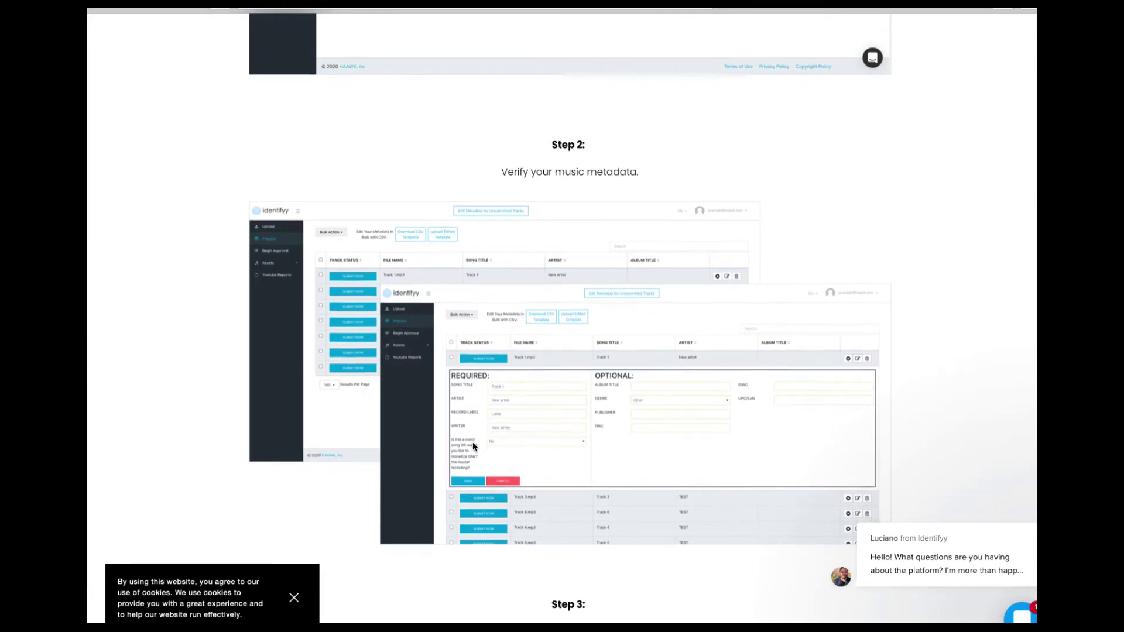
scroll(472, 441, down, 1)
scroll(473, 441, down, 3)
scroll(393, 243, down, 4)
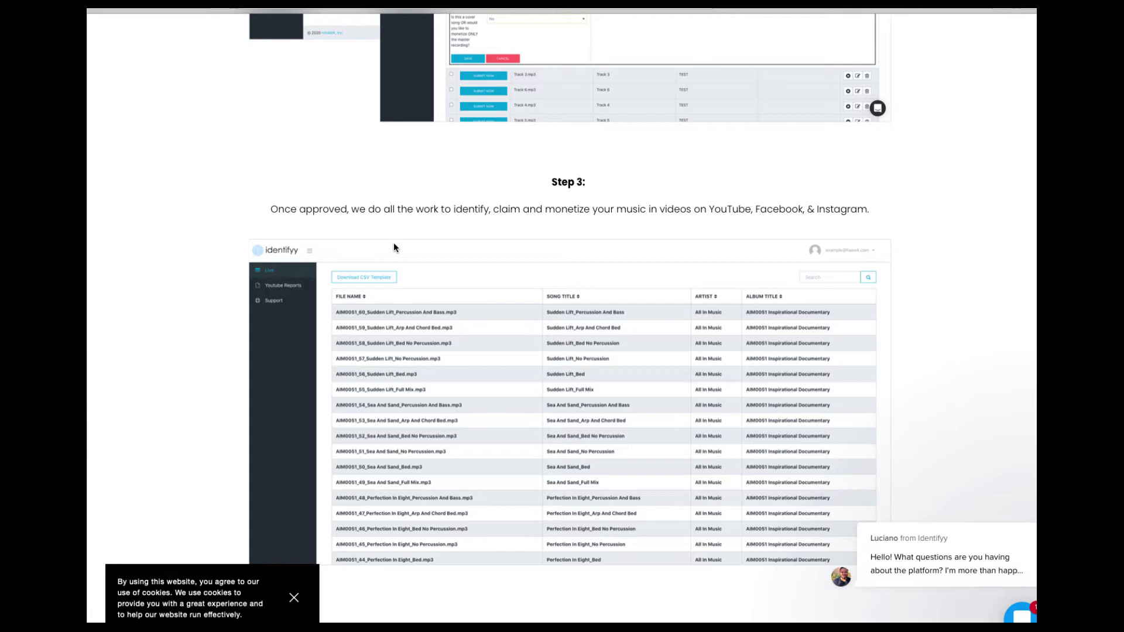
scroll(427, 269, down, 2)
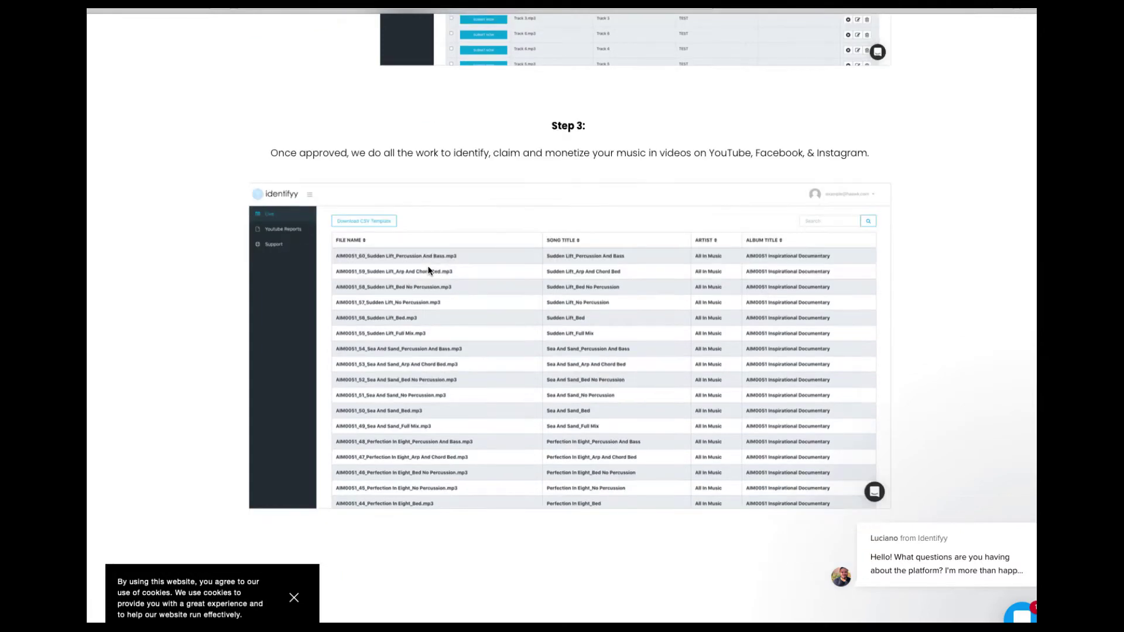
scroll(463, 273, up, 1)
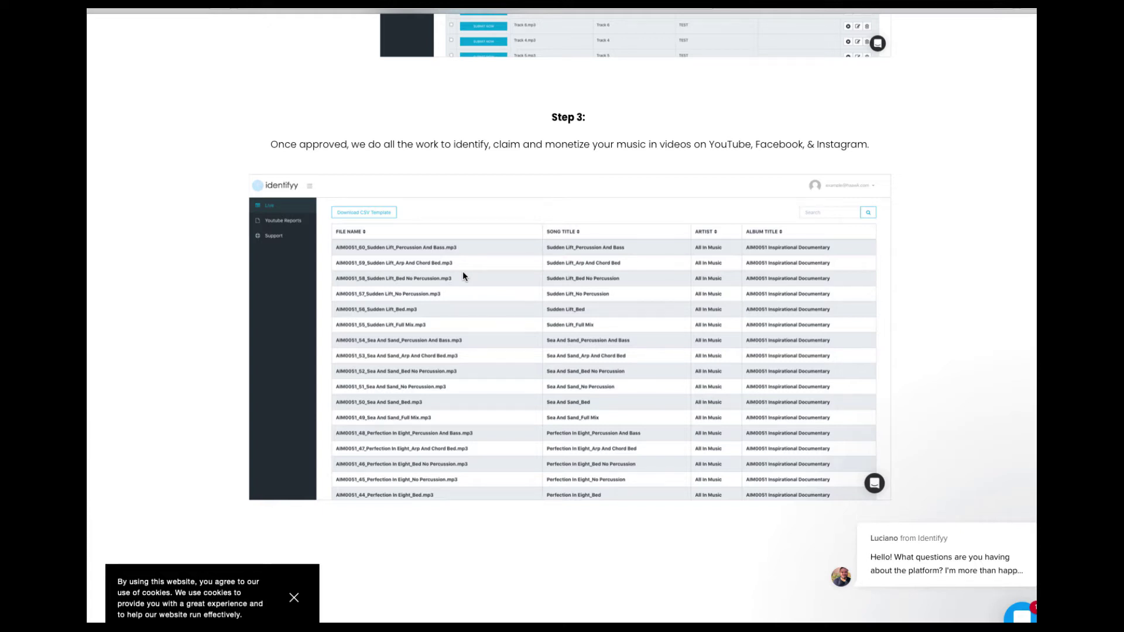
scroll(462, 271, up, 15)
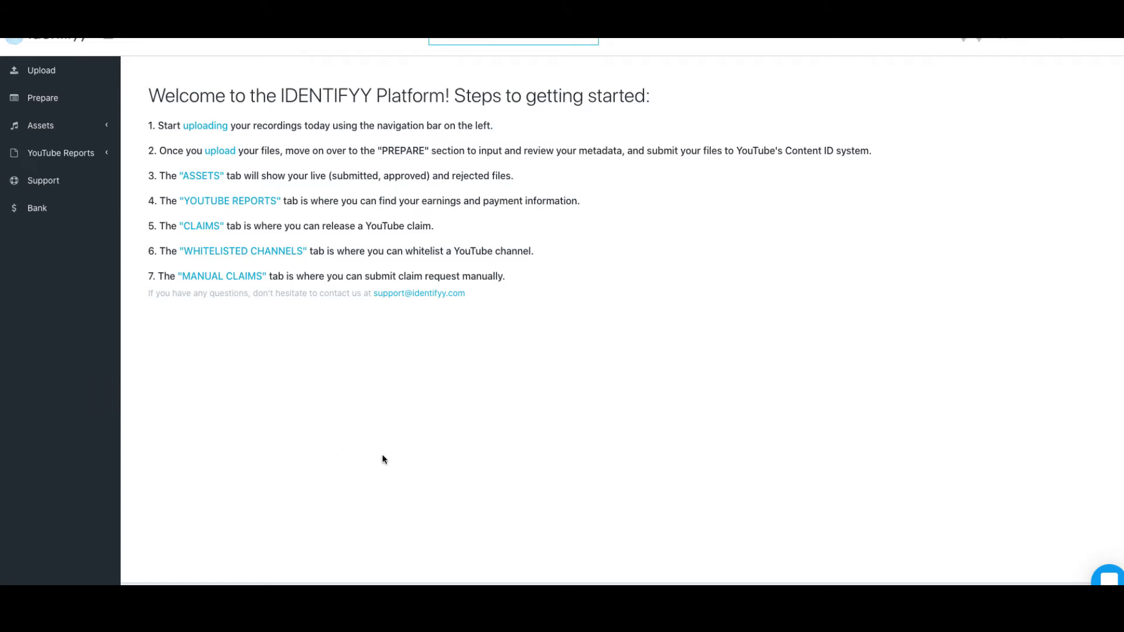
Go to the Upload page from the left sidebar.
click(66, 79)
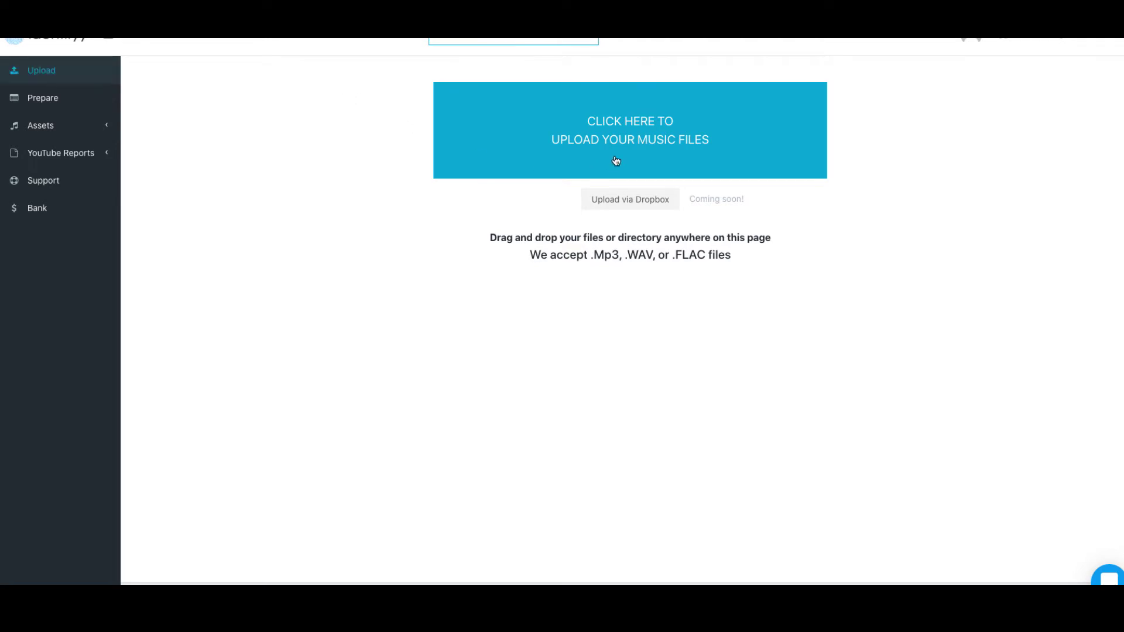
Add the five tagged MP3s from Tagged MP3, from HOT through Purge, to the upload list.
click(654, 131)
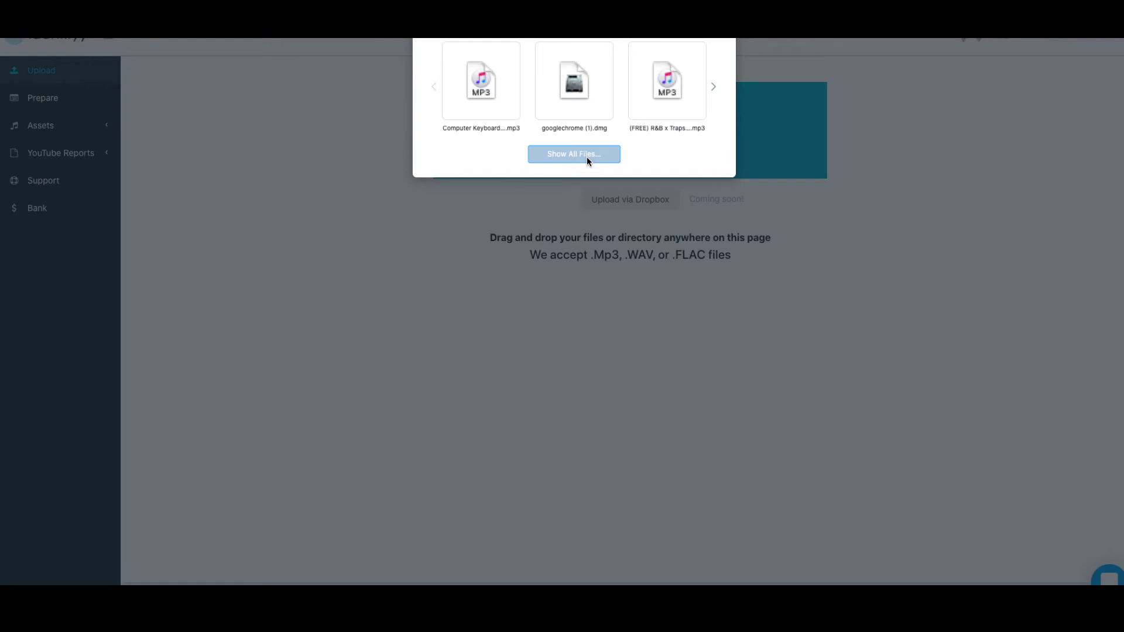
click(586, 155)
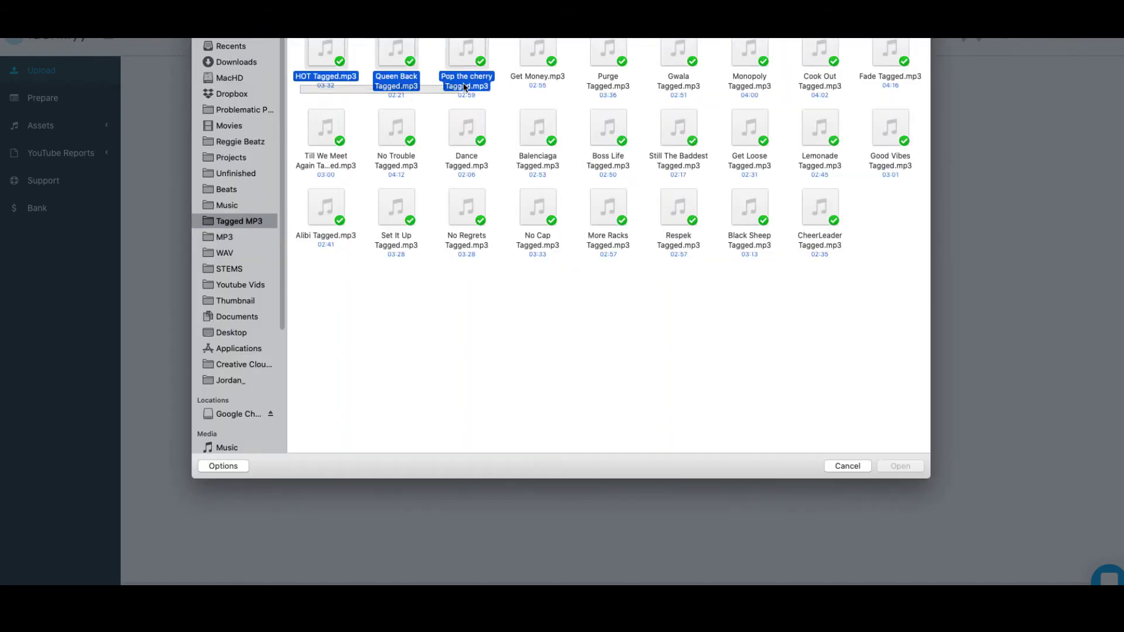
drag(480, 81, 619, 37)
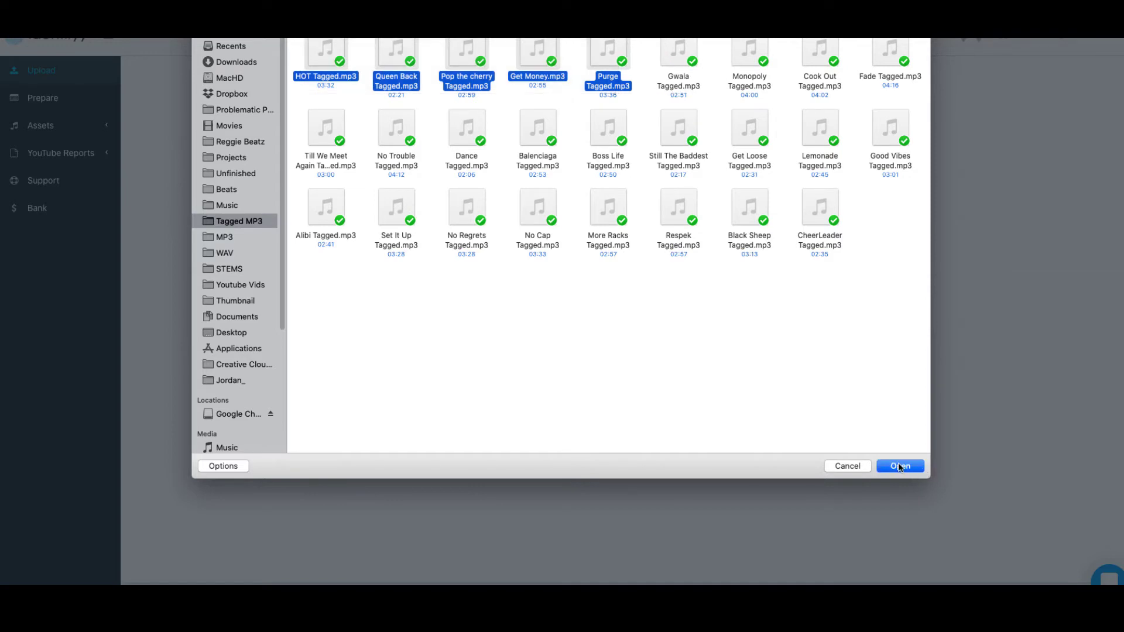
click(900, 466)
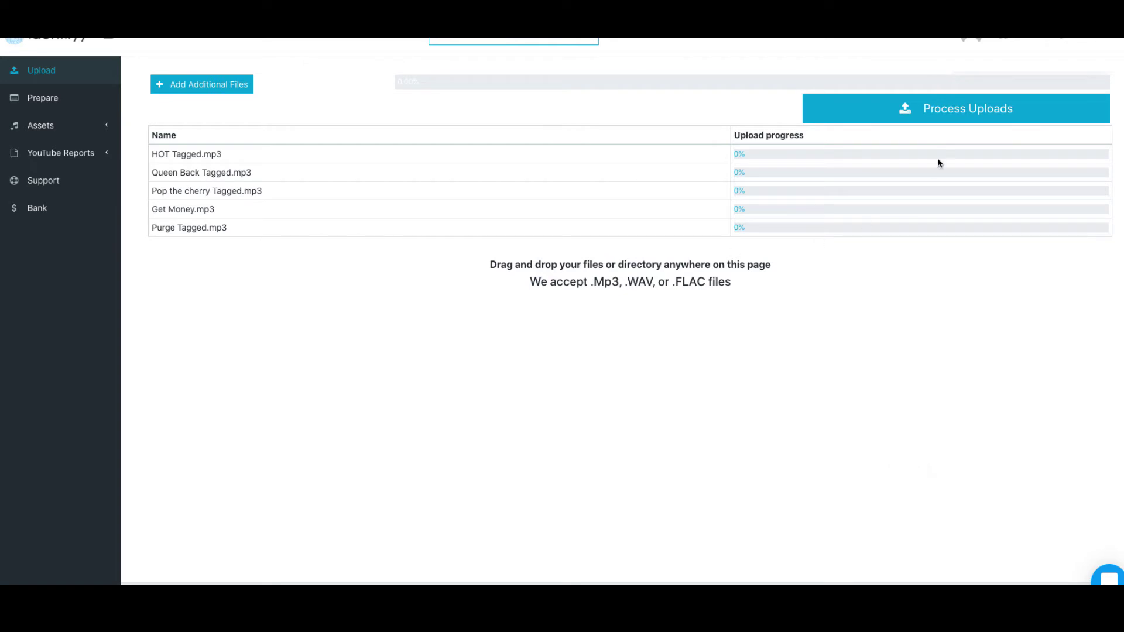
Process all five uploads to 100% and continue to Prepare Metadata.
click(965, 112)
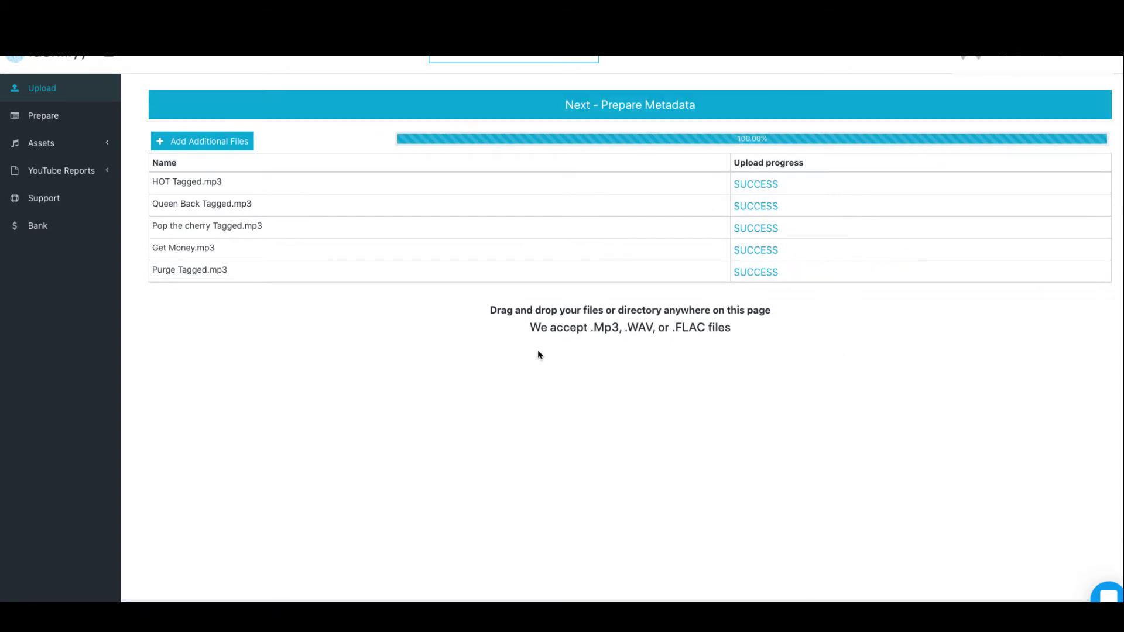
click(678, 108)
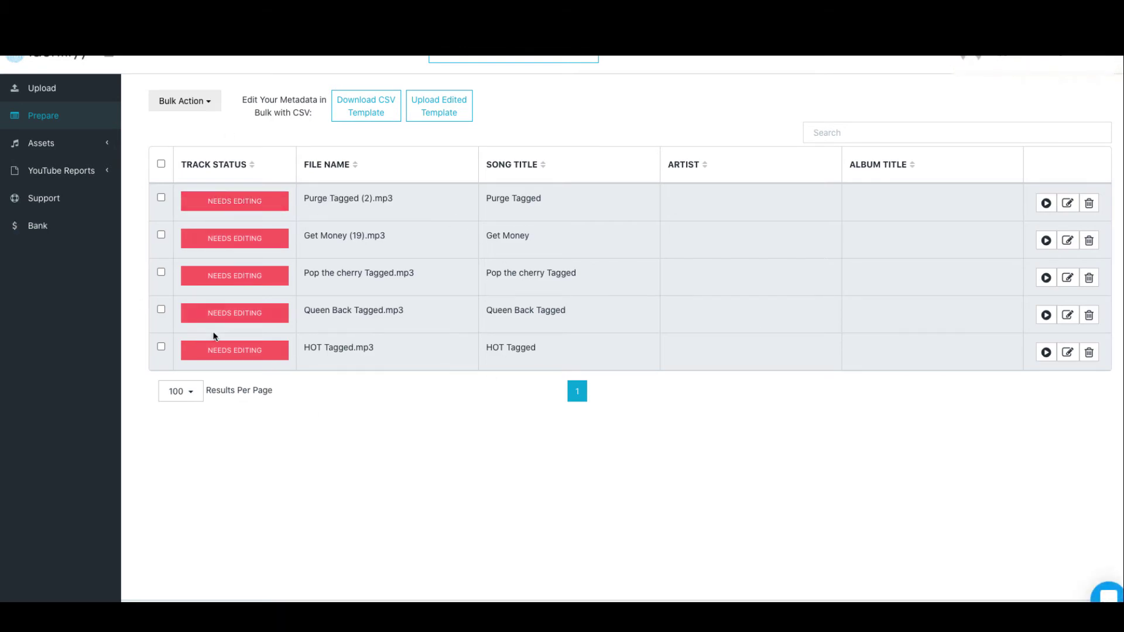
For HOT Tagged.mp3, choose the suggested artist and trim the song title to HOT.
click(252, 358)
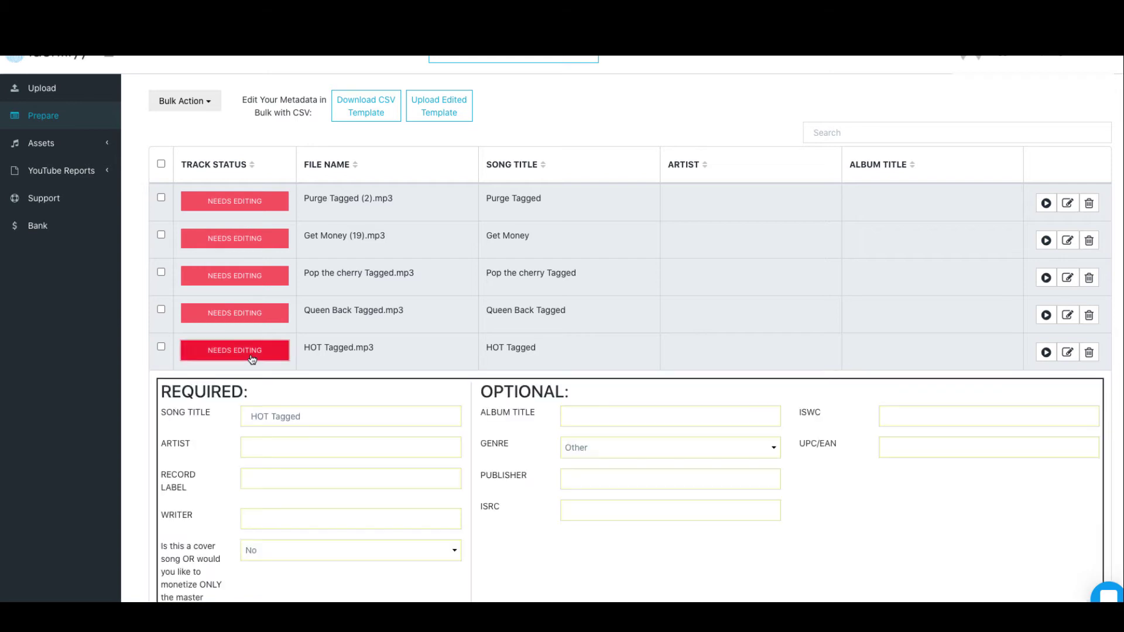
click(278, 446)
text(Re)
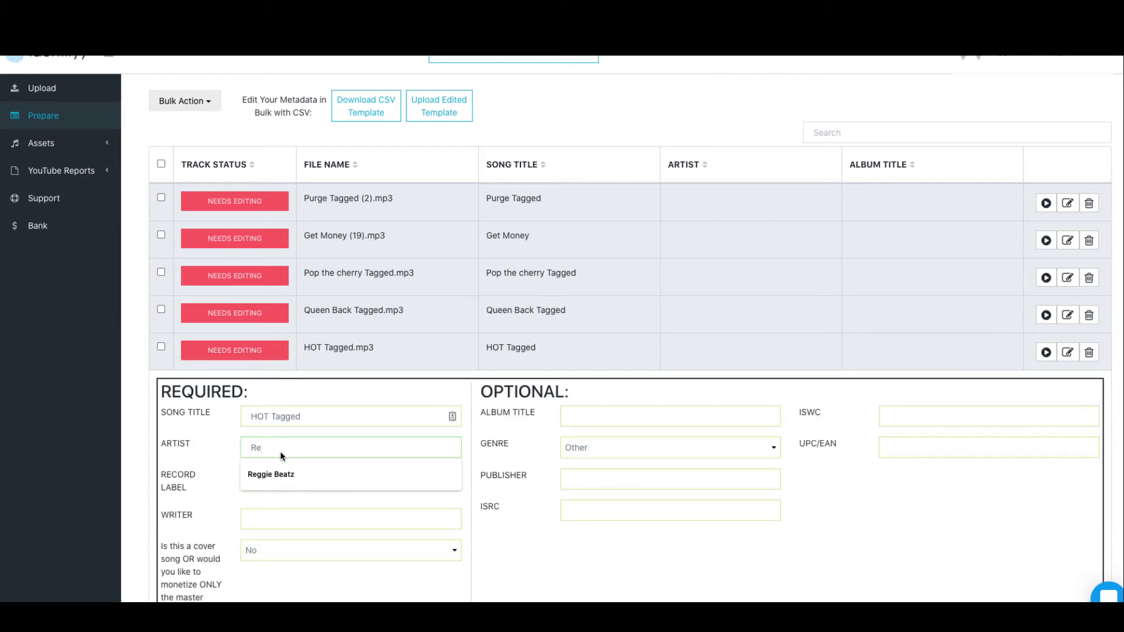
click(271, 473)
click(307, 426)
key(BackSpace)
key(BackSpace)
key(BackSpace)
key(BackSpace)
key(BackSpace)
key(BackSpace)
Enter the writer's name, set genre Hip Hop & Rap, save, and submit HOT.
click(286, 528)
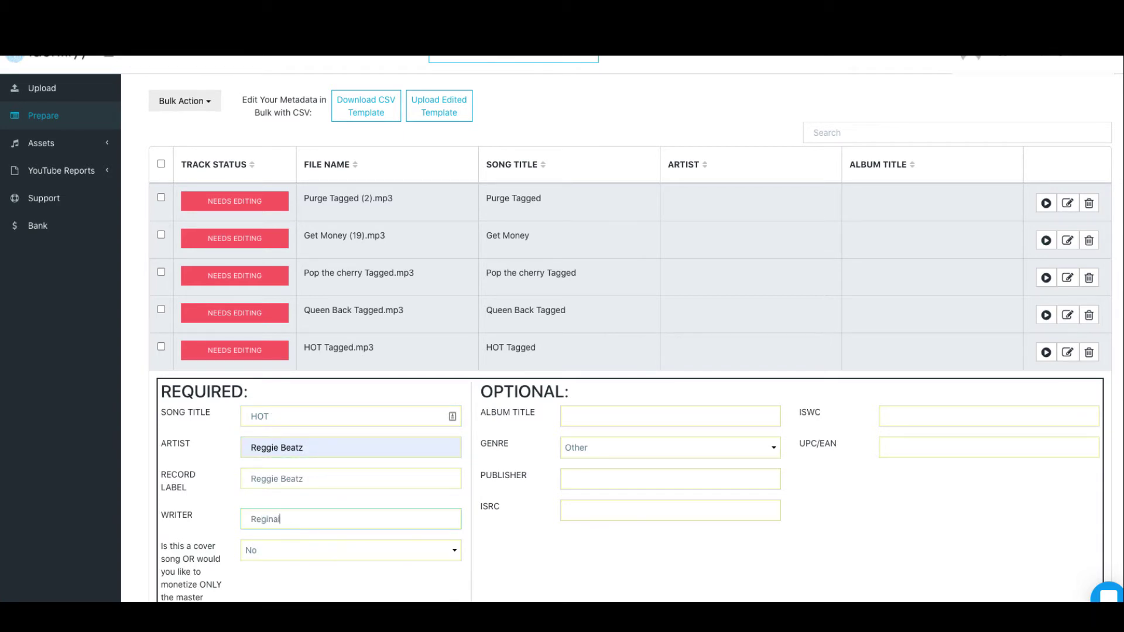
click(586, 449)
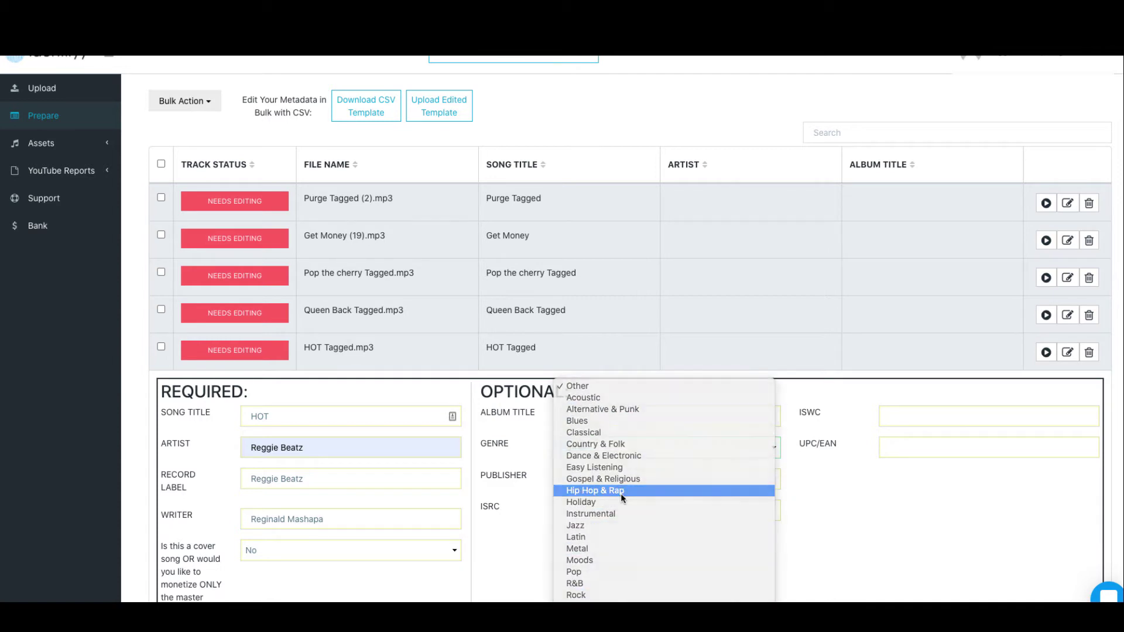
click(620, 491)
scroll(617, 351, down, 3)
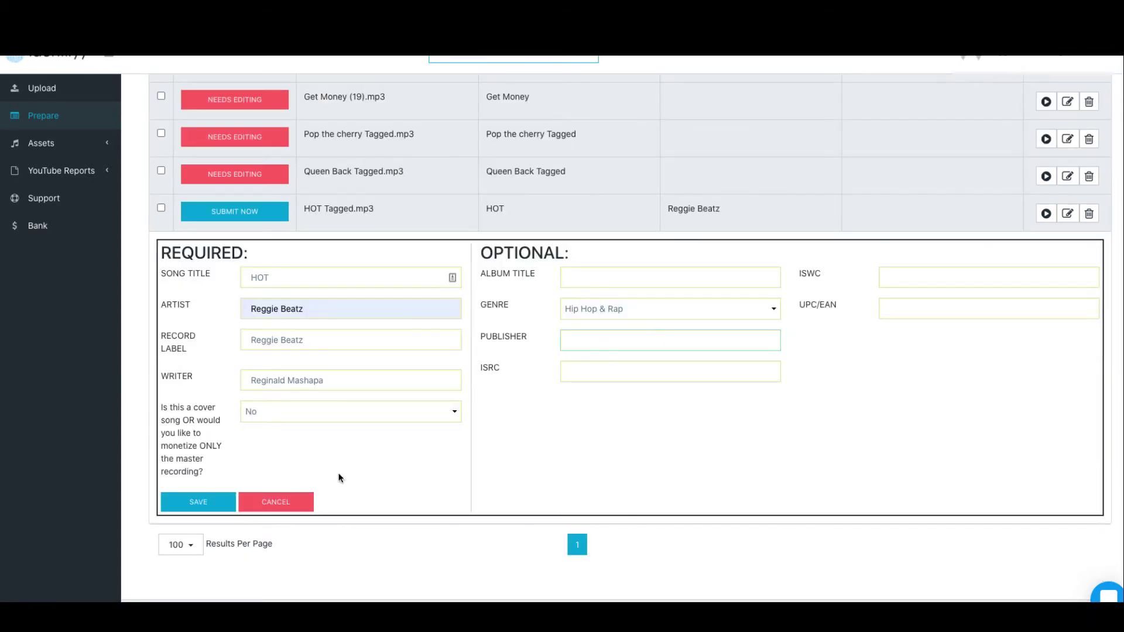
click(199, 508)
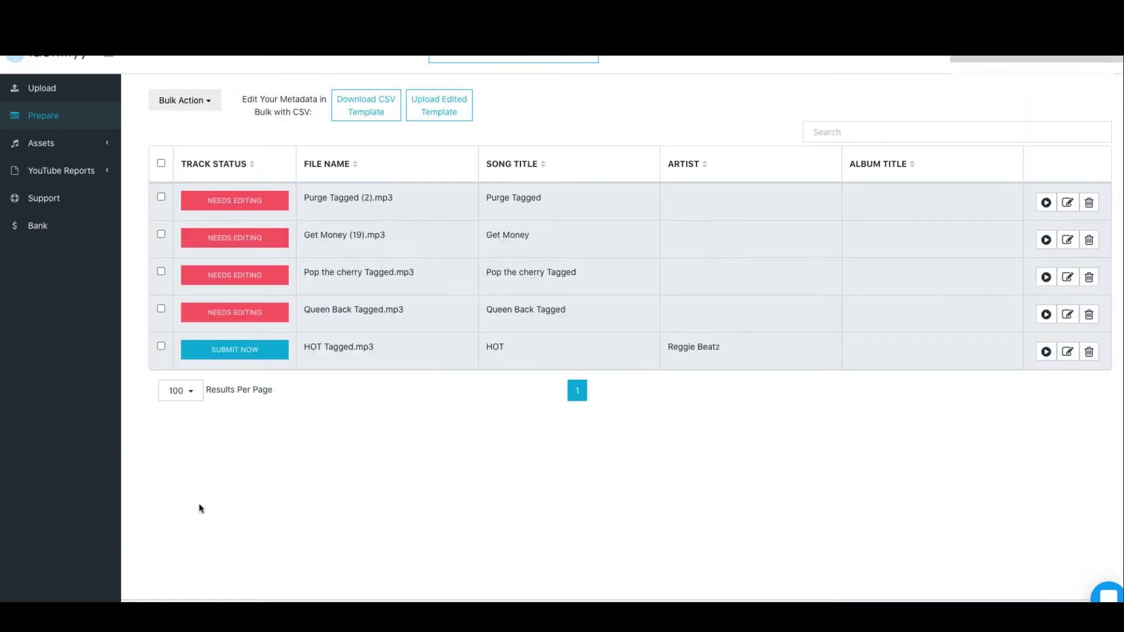
click(245, 353)
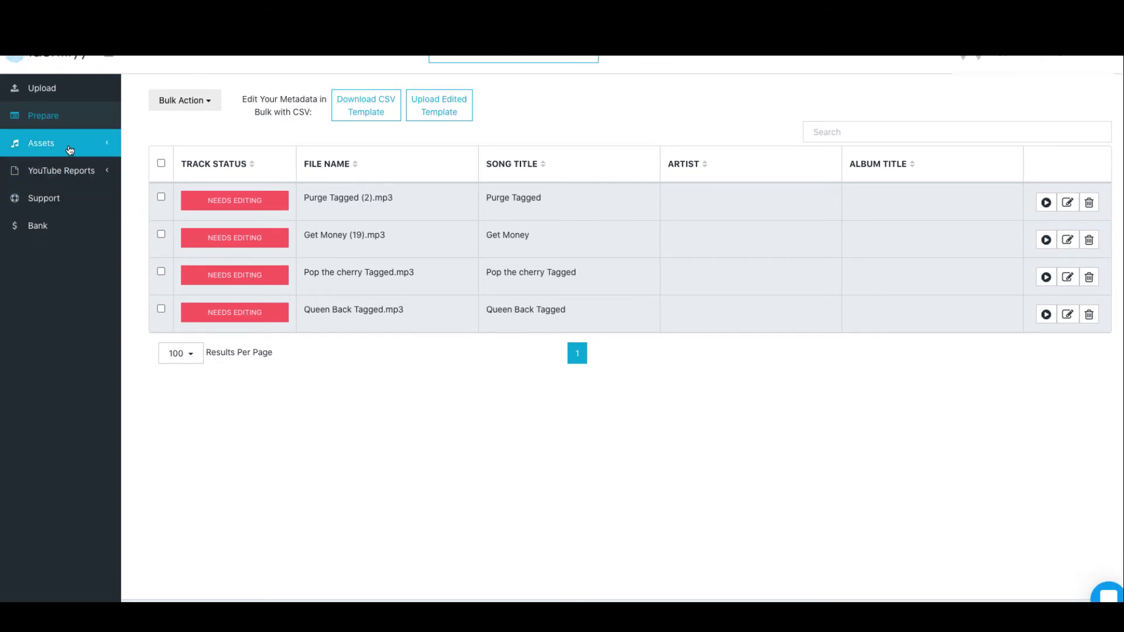
Expand Assets in the sidebar to show the Live and Rejected lists.
click(69, 149)
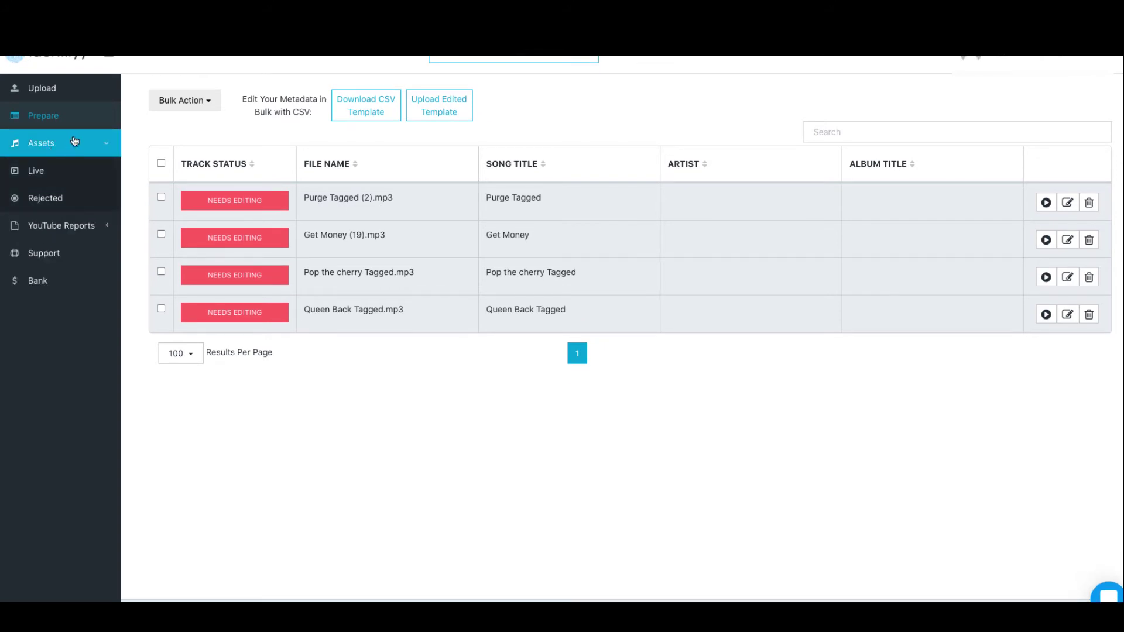
click(74, 141)
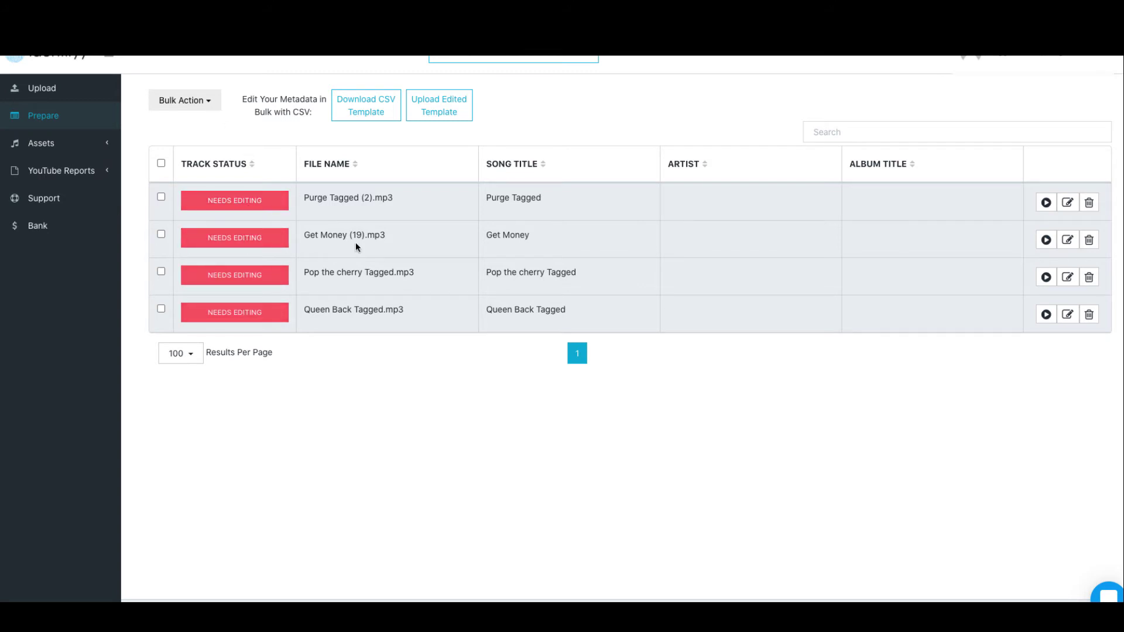
click(83, 148)
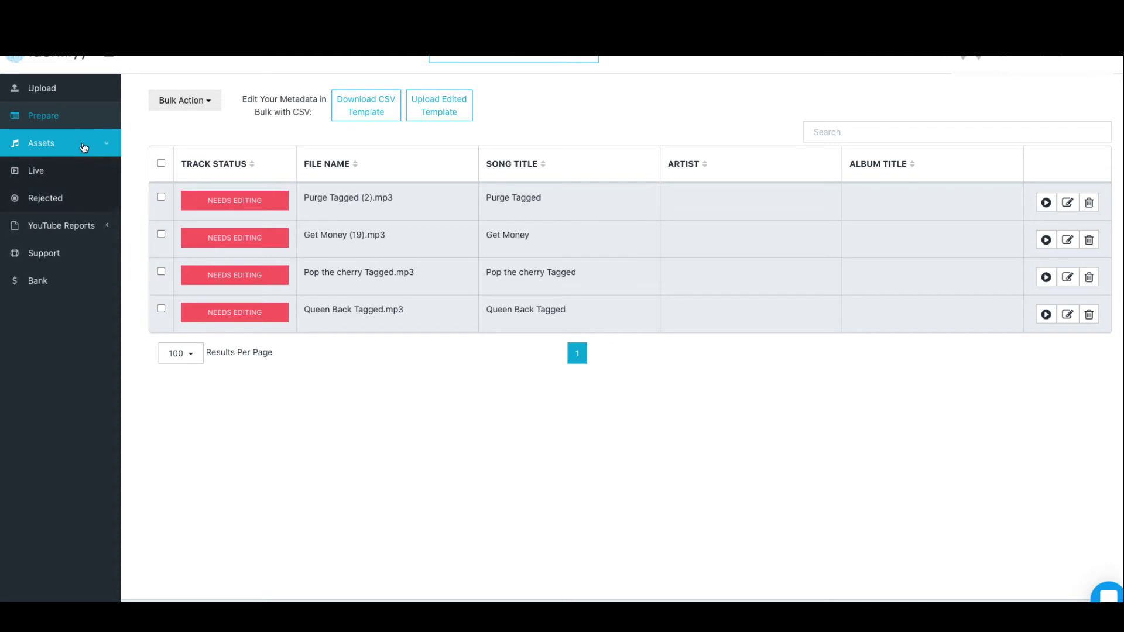
Confirm HOT shows ADMIN REVIEW under Live assets, then view the empty Rejected list.
click(41, 170)
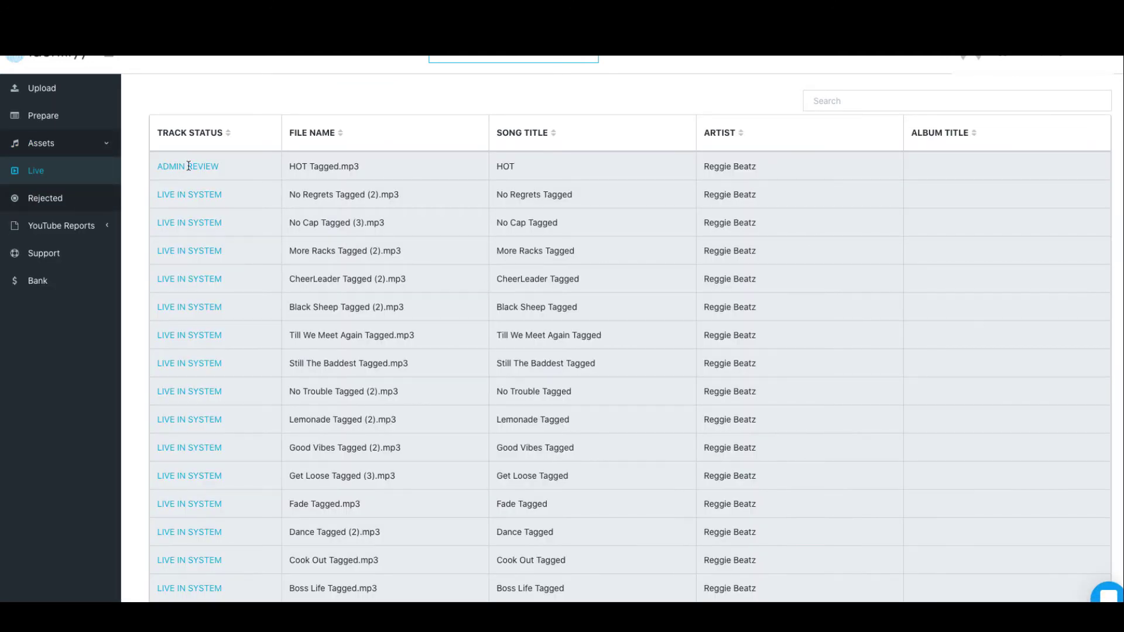
drag(156, 167, 228, 173)
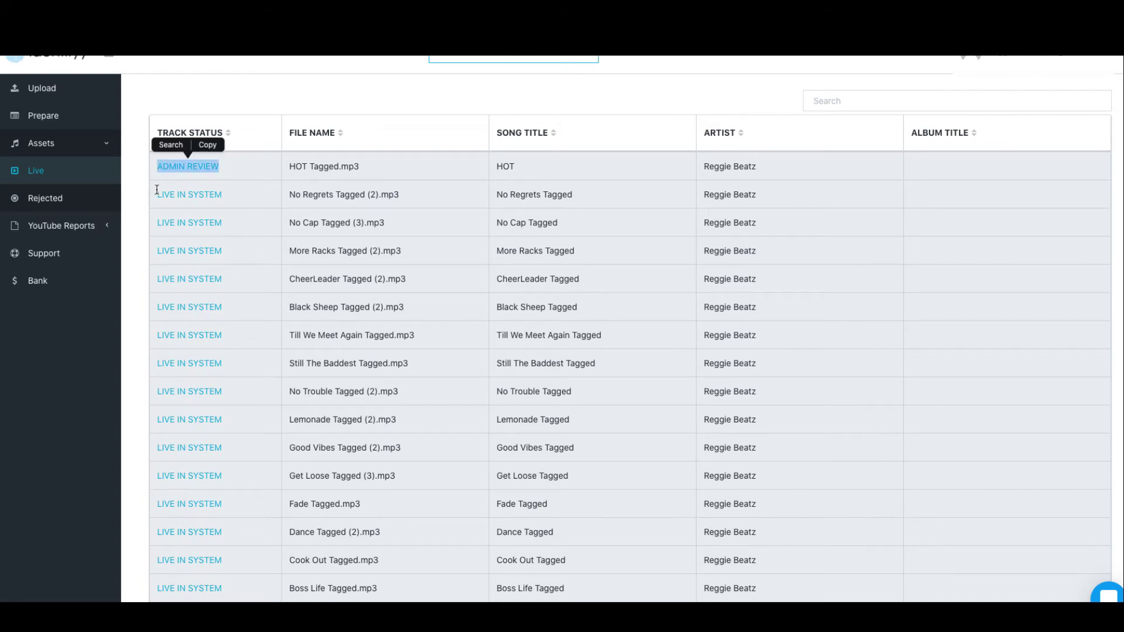
drag(156, 189, 612, 556)
scroll(613, 562, down, 2)
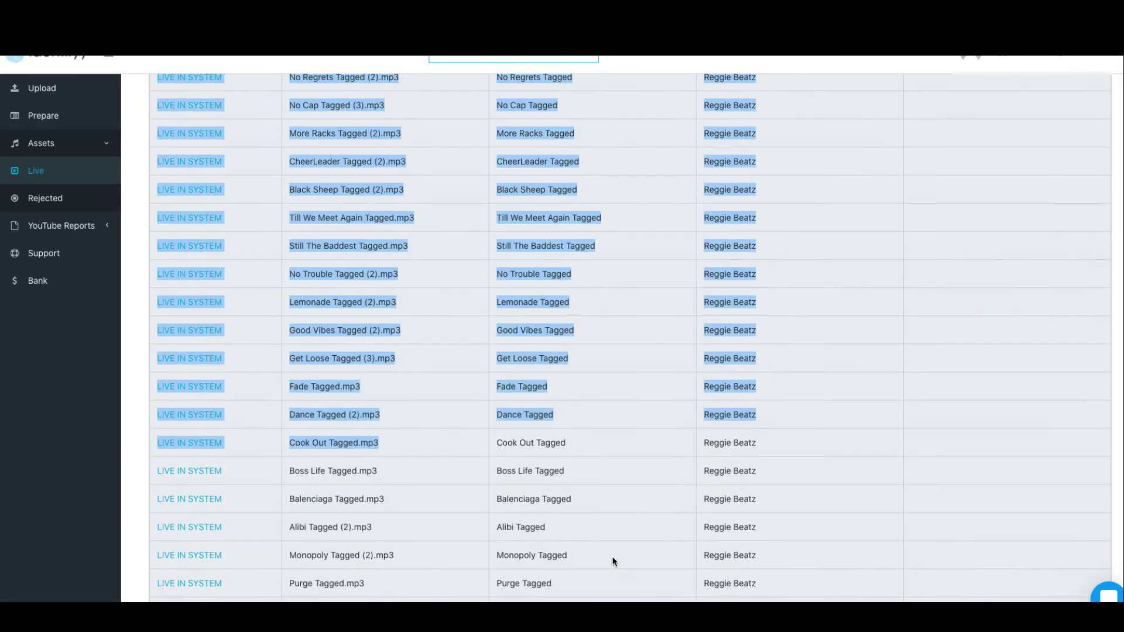
scroll(612, 561, down, 8)
scroll(612, 562, up, 10)
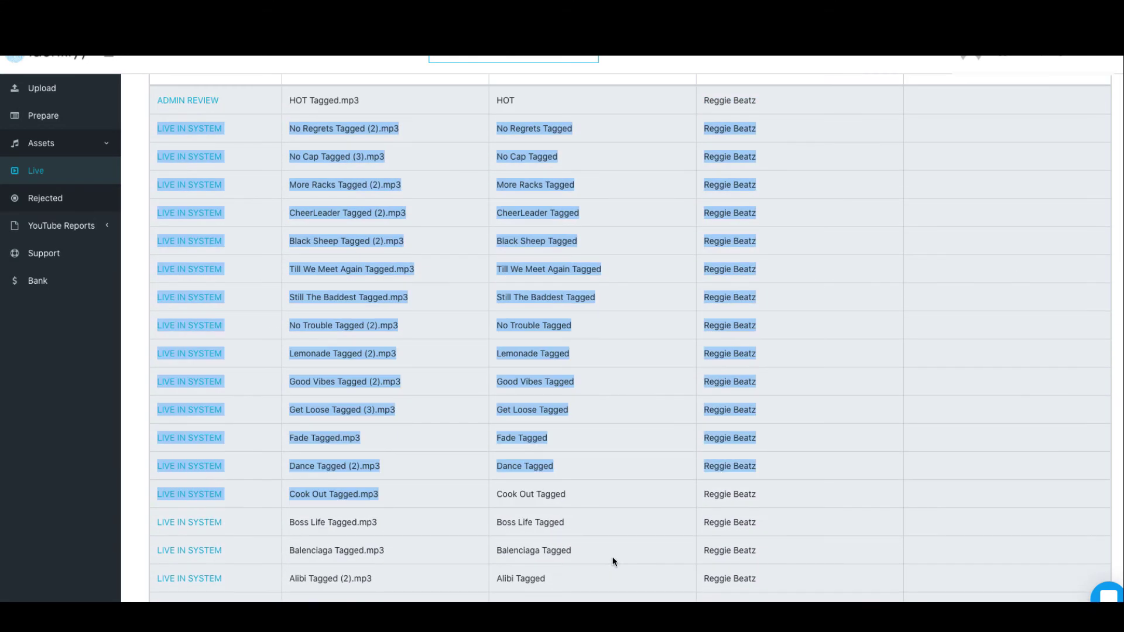
click(969, 271)
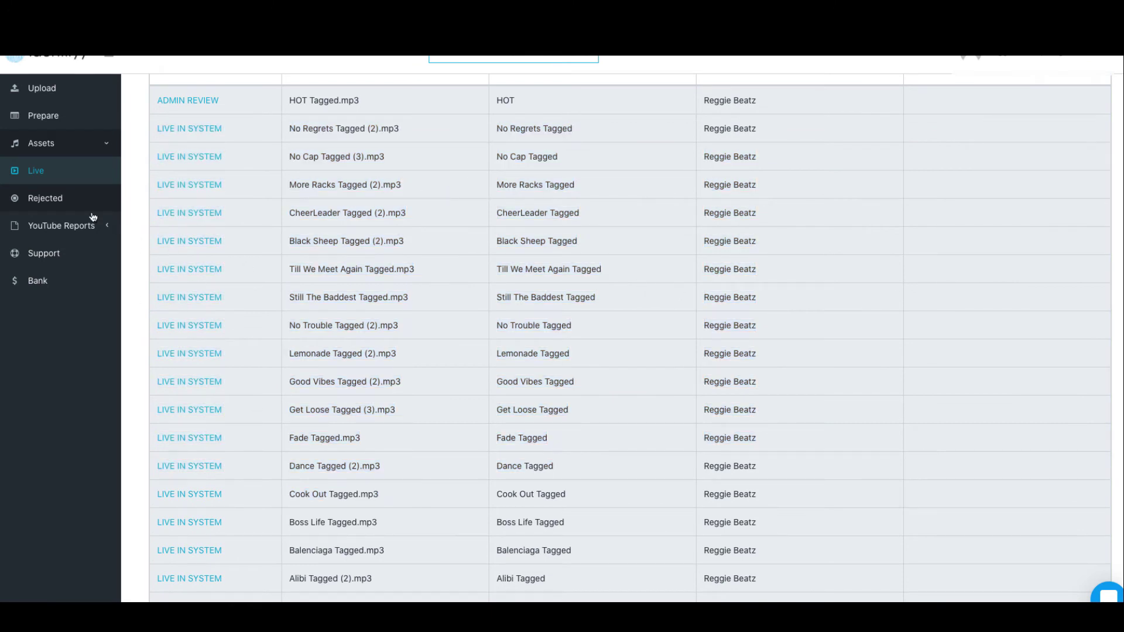
click(59, 205)
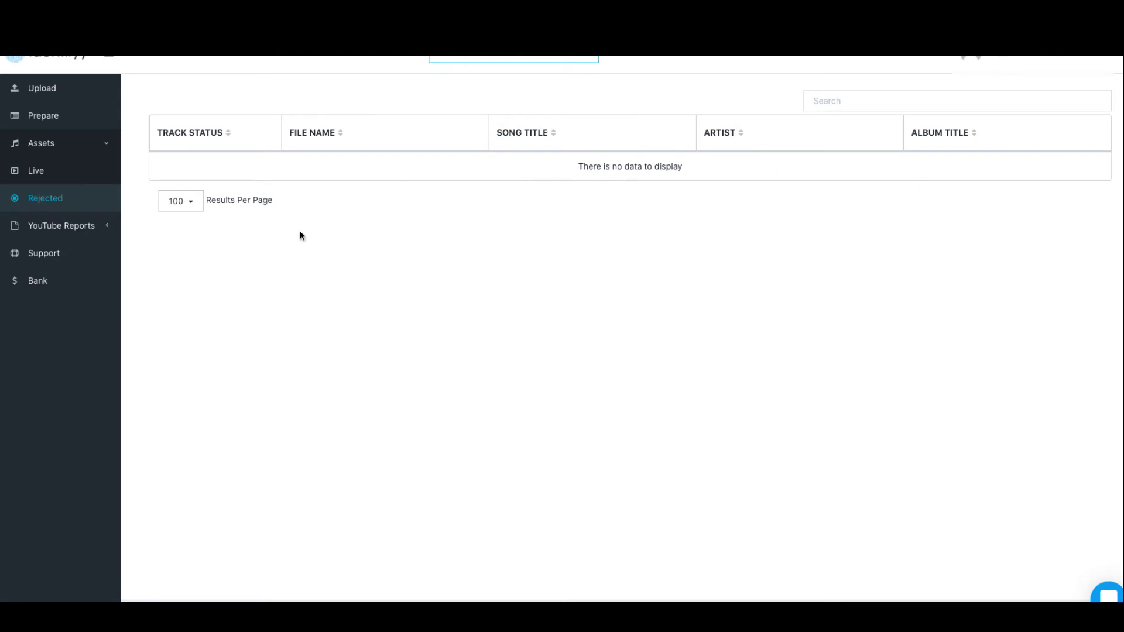
Check the monthly 2020 payment summary under YouTube Reports, then bring up December 2020 asset reports.
click(49, 230)
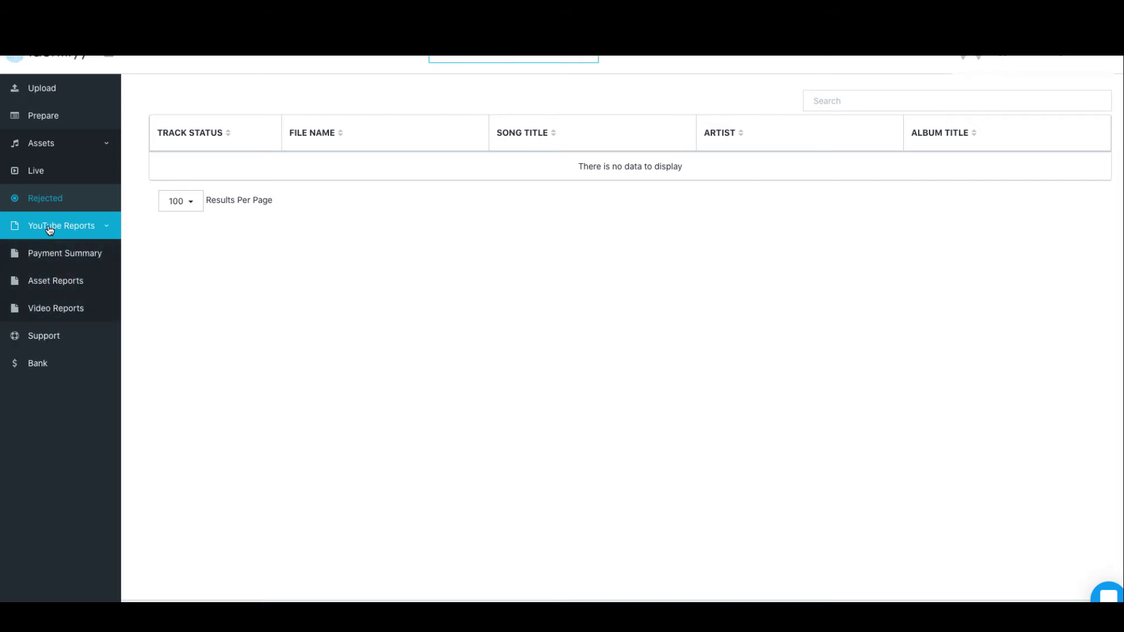
click(53, 257)
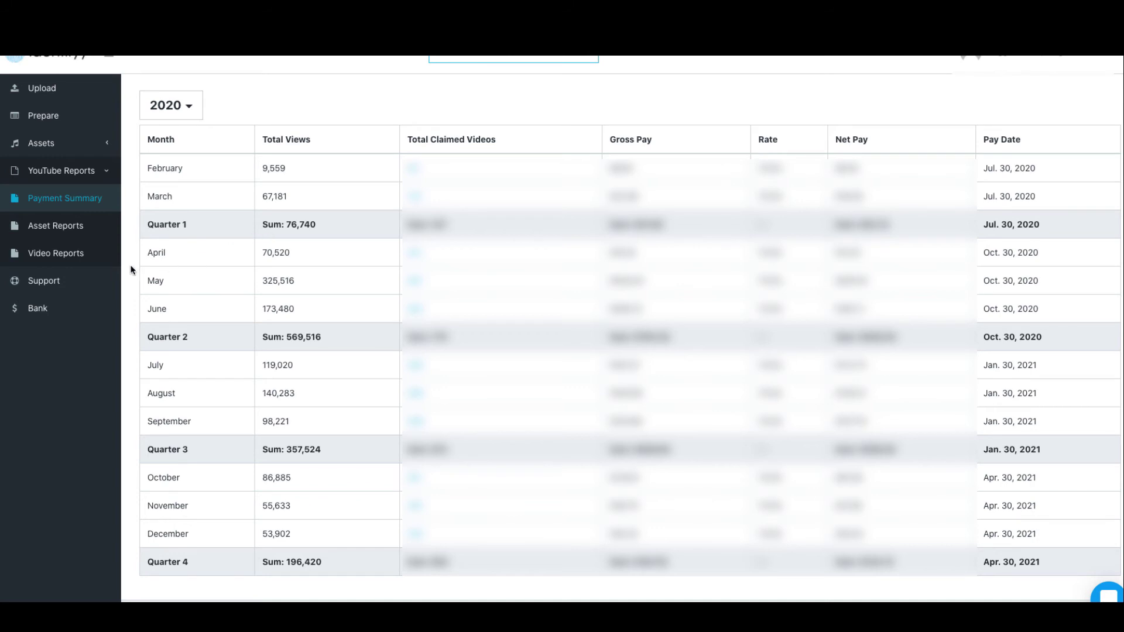
click(85, 233)
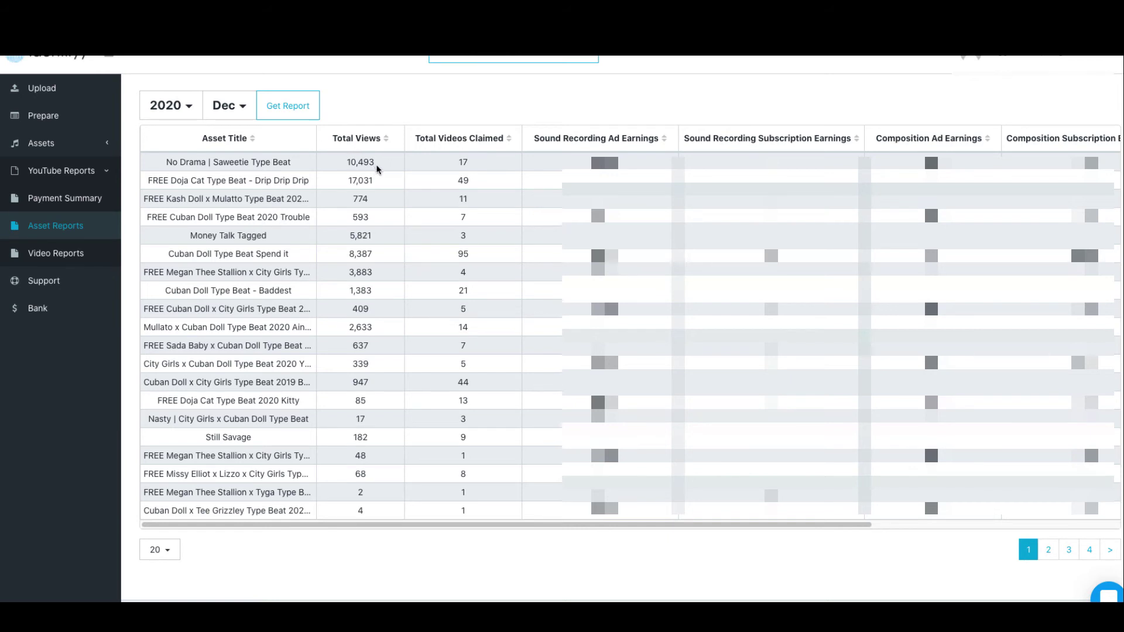
Highlight the No Drama | Saweetie Type Beat asset with its 10,493 total views and 17 claimed videos.
drag(378, 168, 339, 151)
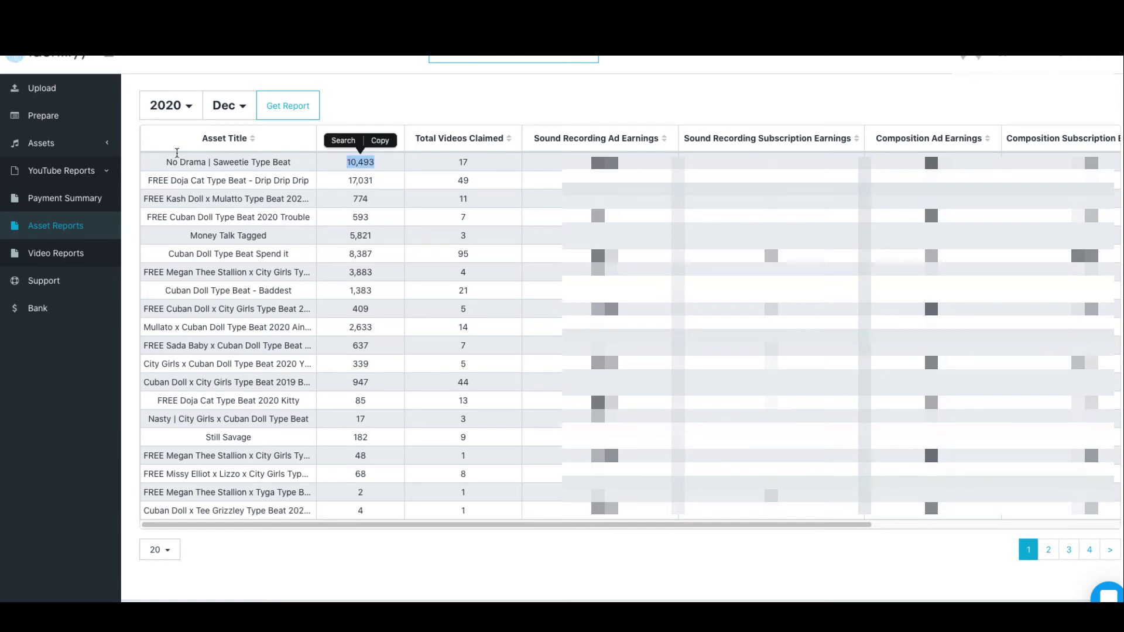
drag(166, 162, 296, 173)
drag(377, 169, 331, 161)
drag(470, 170, 457, 161)
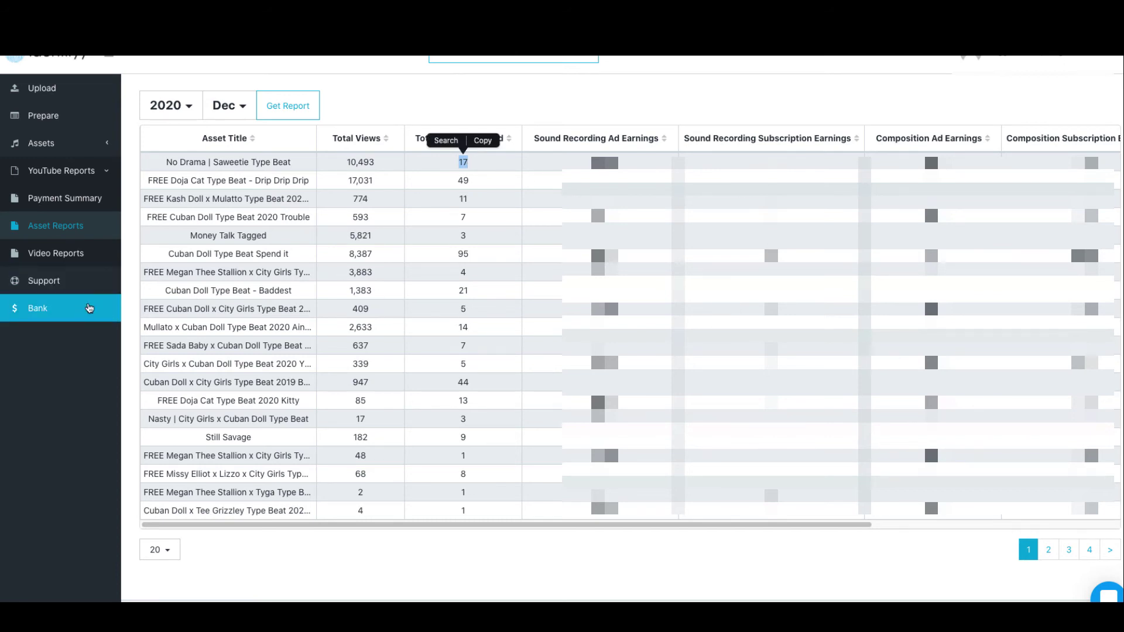
Look over the December 2020 video reports, then go to the Support page's claim and whitelist options.
click(79, 255)
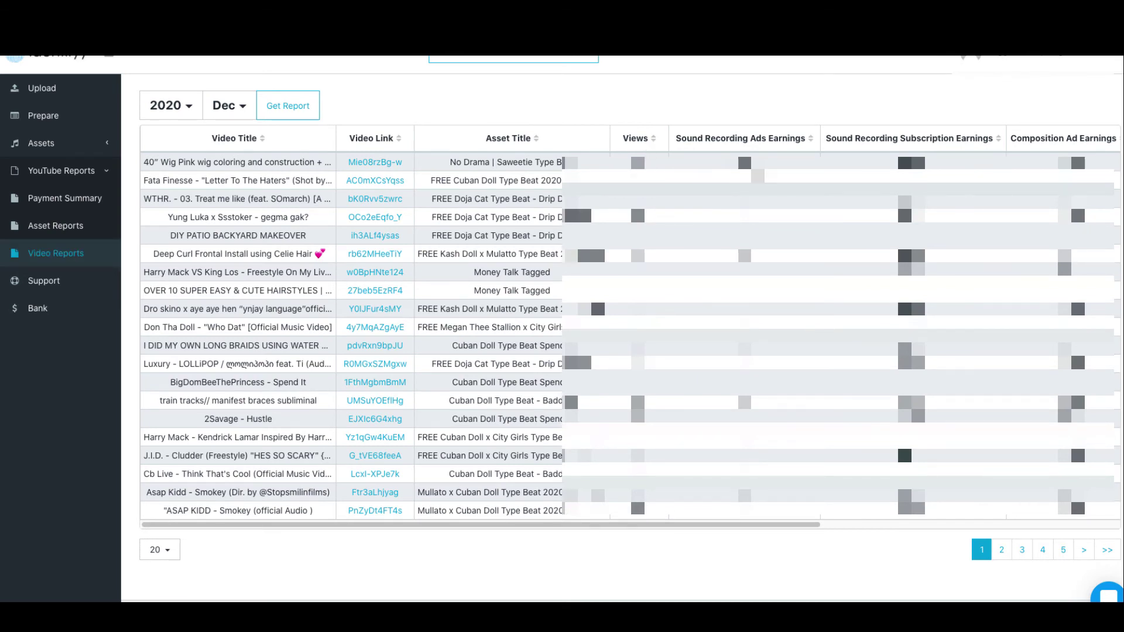
click(58, 281)
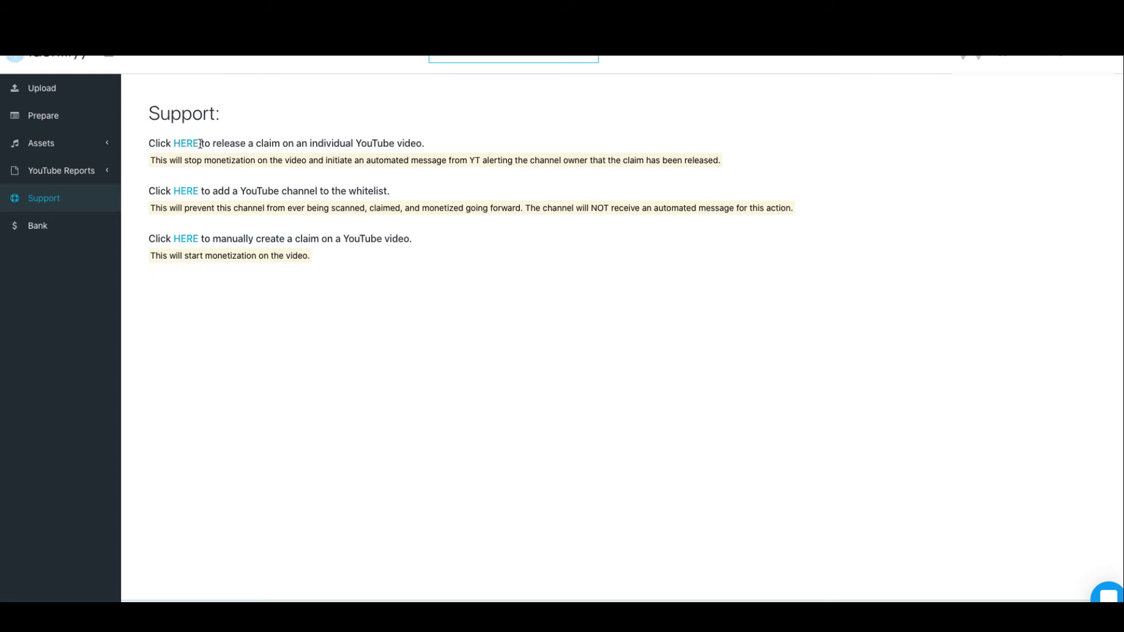
click(191, 146)
click(321, 176)
key(alt+Left)
Review the Bank page's payout methods and tax forms, then return to the getting-started welcome page.
click(38, 227)
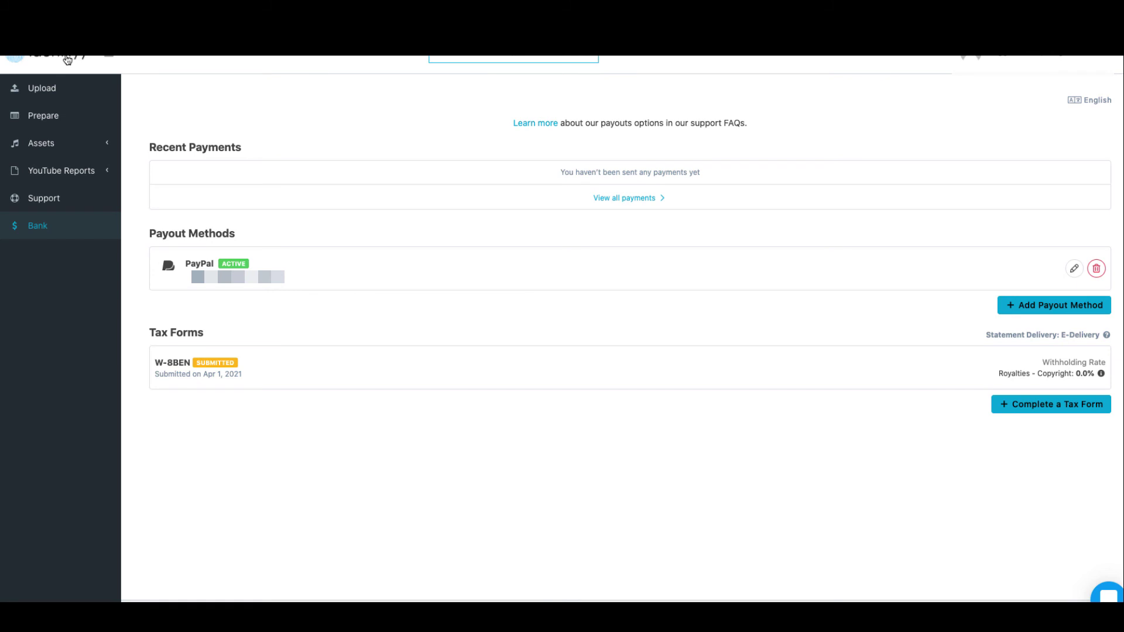
click(67, 59)
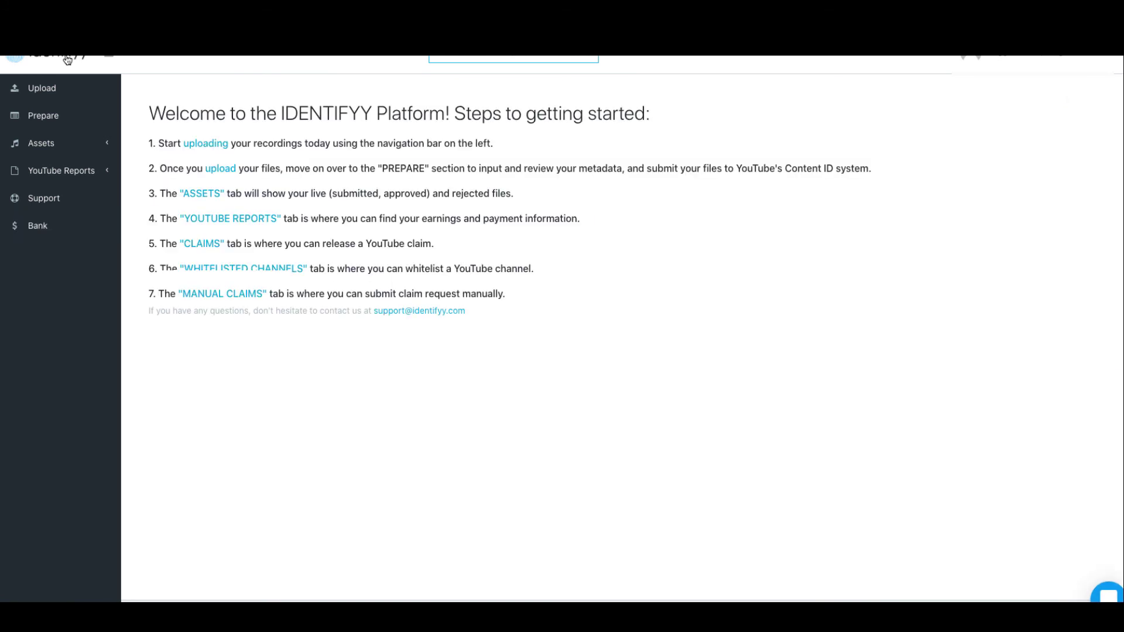